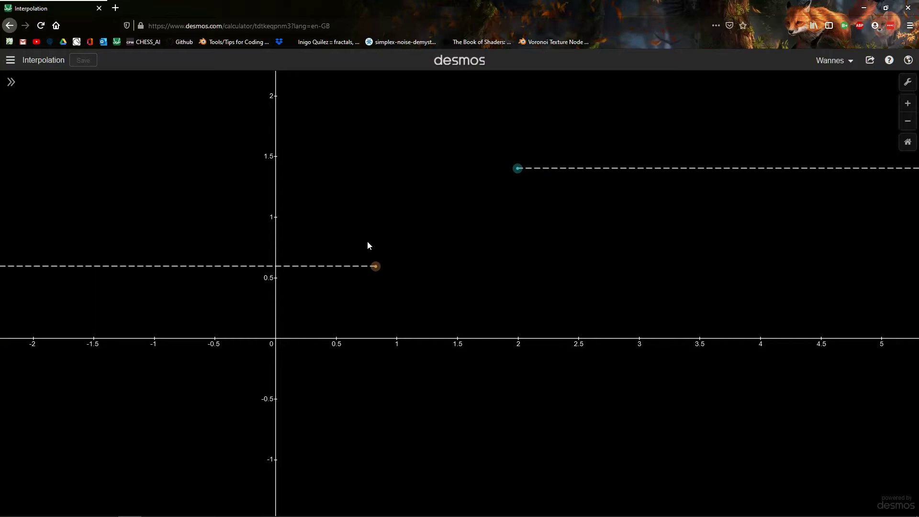
- Move the orange point to about (0.69, 0.54) and the cyan point to about (1.75, 1.49)
left_click_drag(382, 266, 359, 274)
mouse_move(515, 168)
left_mouse_down()
mouse_move(494, 182)
mouse_move(515, 162)
left_mouse_up()
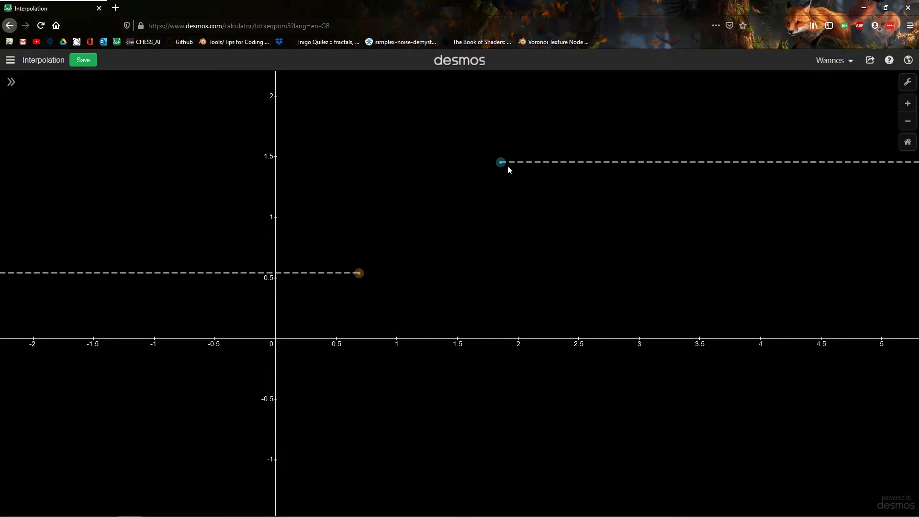
mouse_move(497, 164)
left_mouse_down()
mouse_move(510, 147)
mouse_move(488, 162)
left_mouse_up()
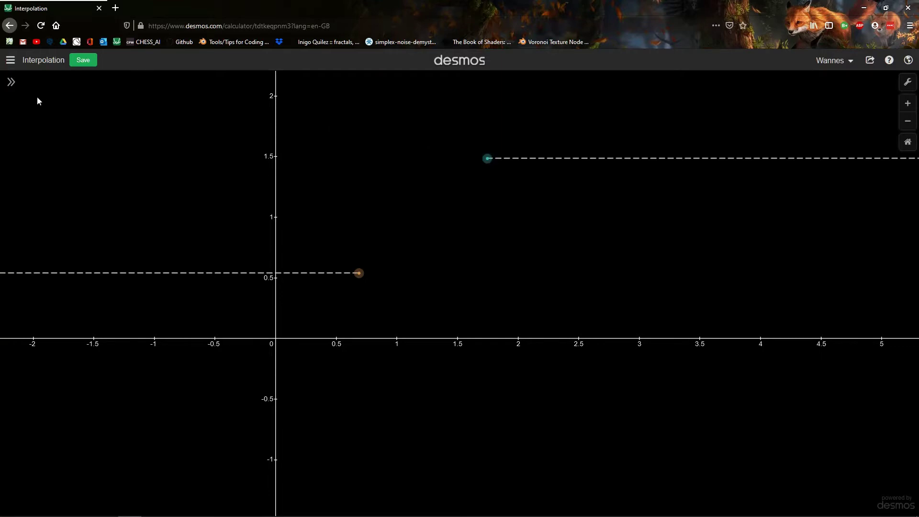
- Display the linear interpolation curve (B.y − A.y)f(x) + A.y and move point A to about (1.22, 1.41)
left_click(12, 84)
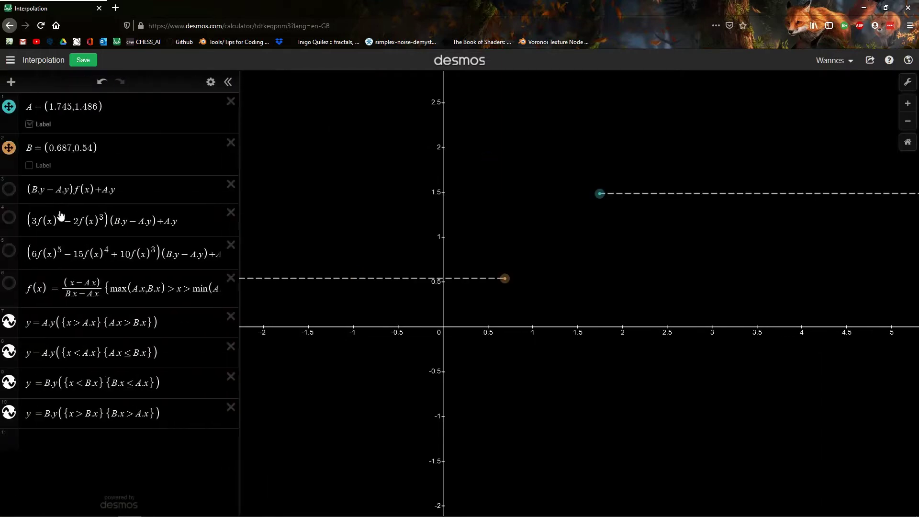
left_click(8, 189)
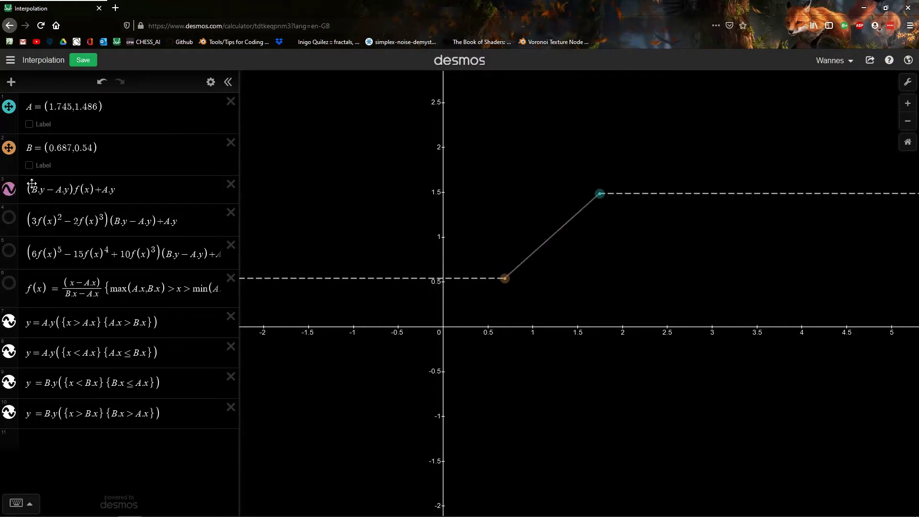
scroll(539, 265, "up", 3)
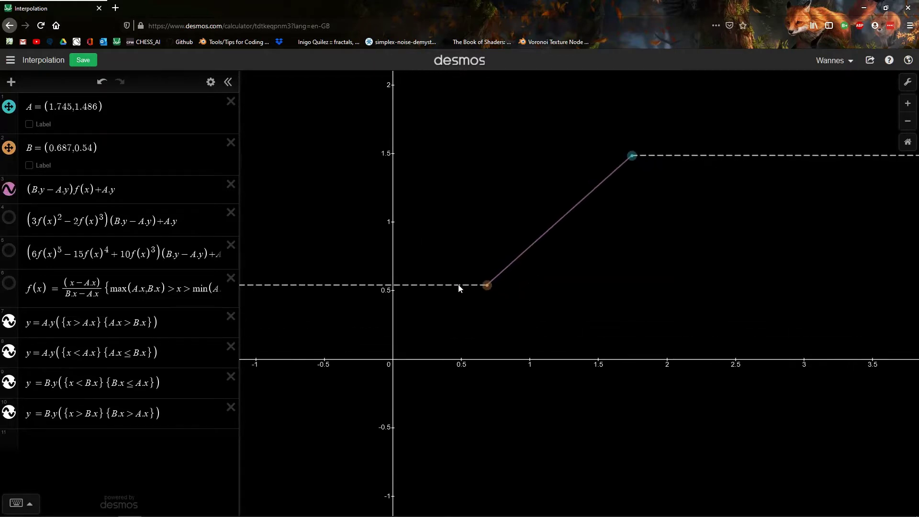
left_click_drag(631, 156, 560, 165)
scroll(530, 236, "up", 1)
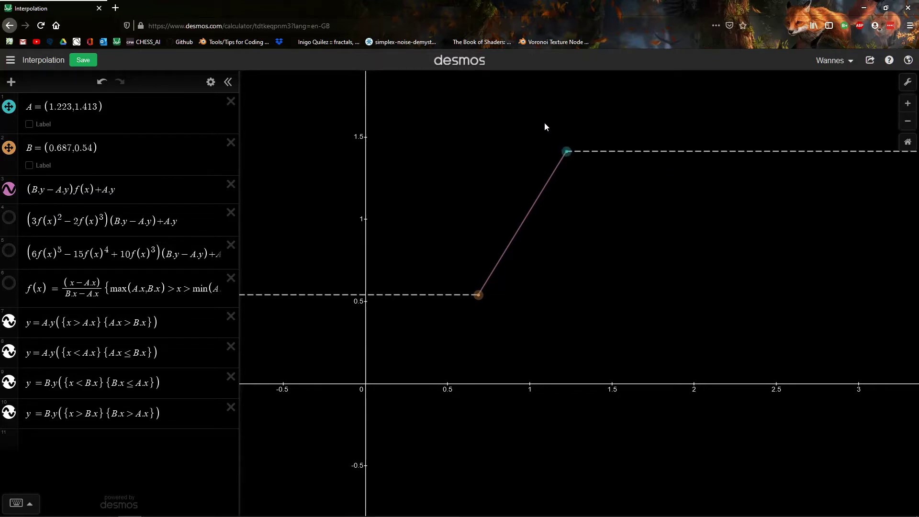
- Replace the linear curve with the cubic 3f(x)² − 2f(x)³ curve and move point A to about (1.38, 1.12)
left_click(10, 217)
left_click(9, 189)
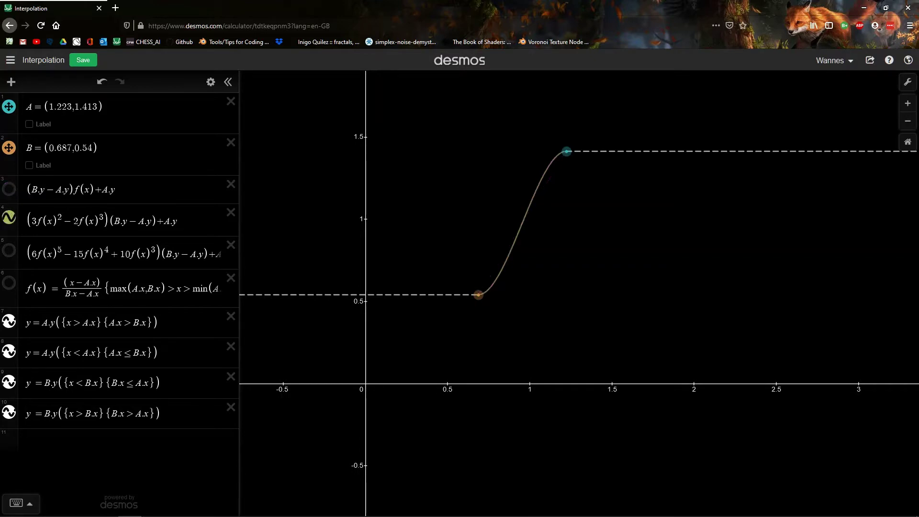
left_click(228, 82)
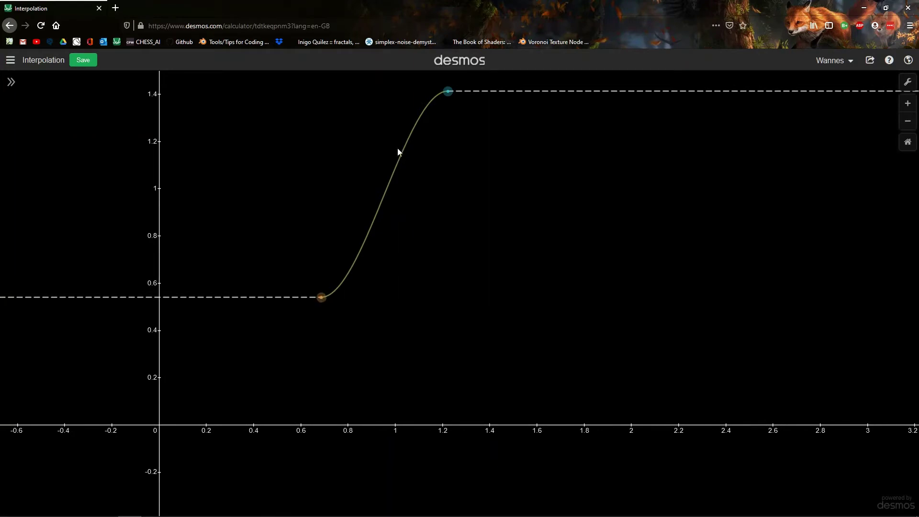
left_click_drag(448, 90, 482, 148)
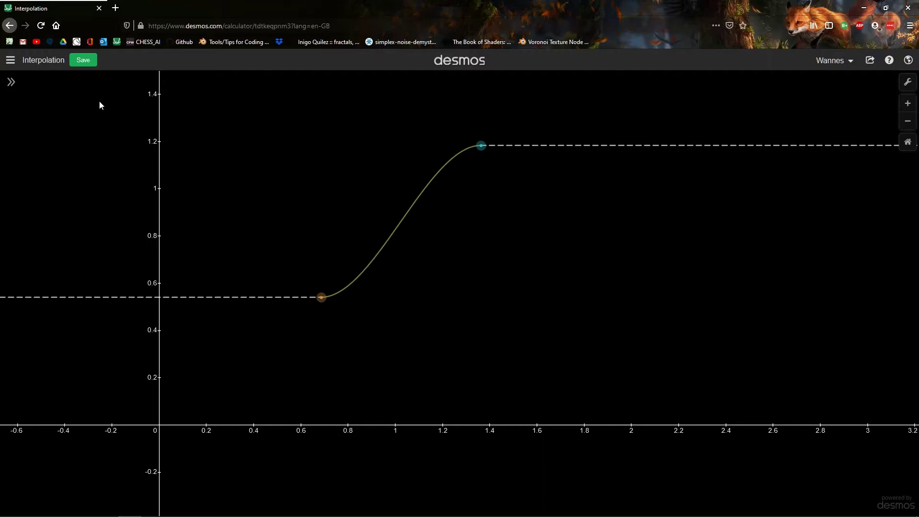
left_click_drag(481, 145, 485, 160)
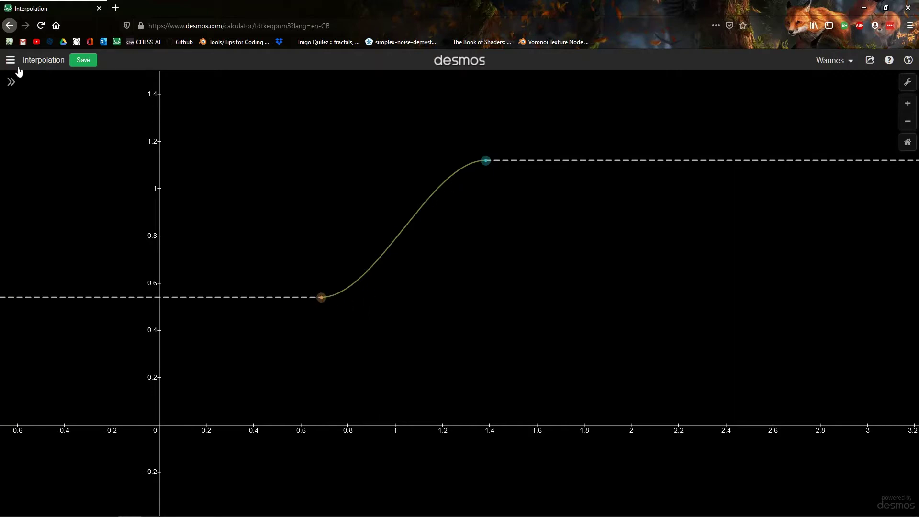
- Replace the cubic curve with the quintic 6f(x)⁵ − 15f(x)⁴ + 10f(x)³ curve and move point B to about (0.75, 0.57)
left_click(10, 82)
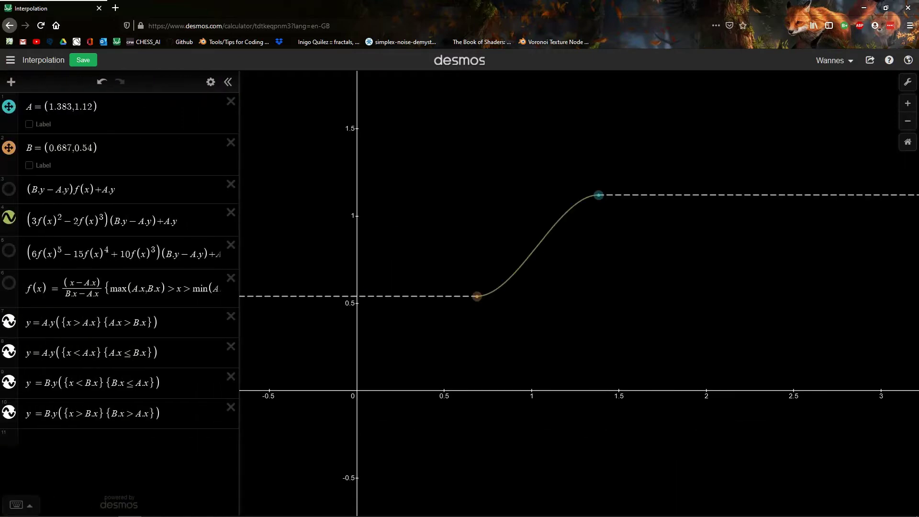
left_click(9, 250)
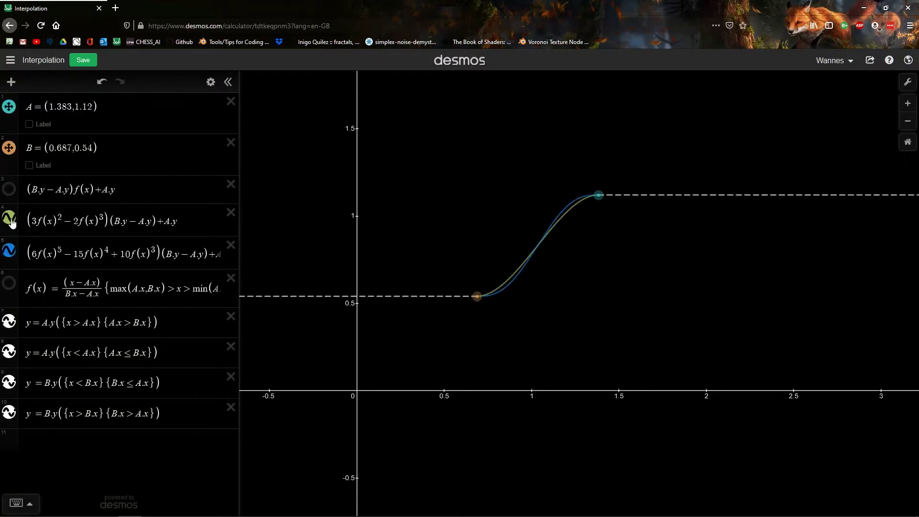
left_click(11, 221)
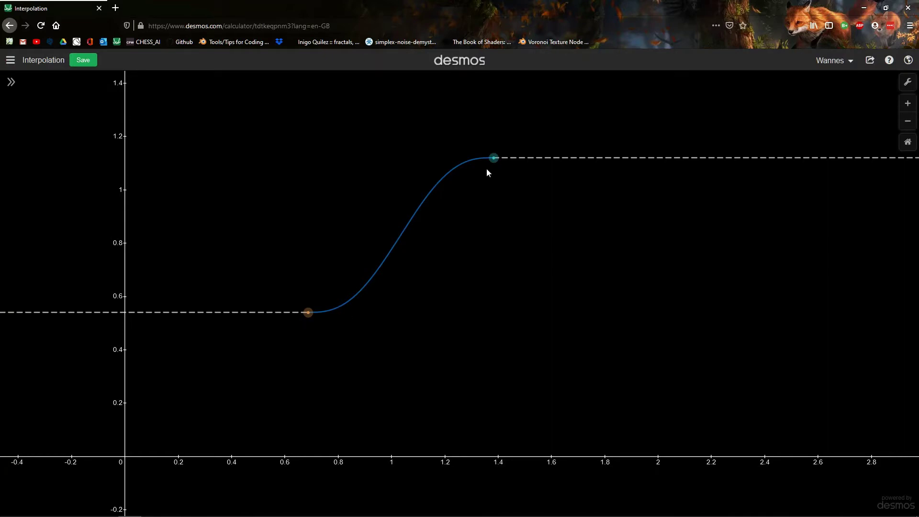
left_click_drag(306, 312, 323, 305)
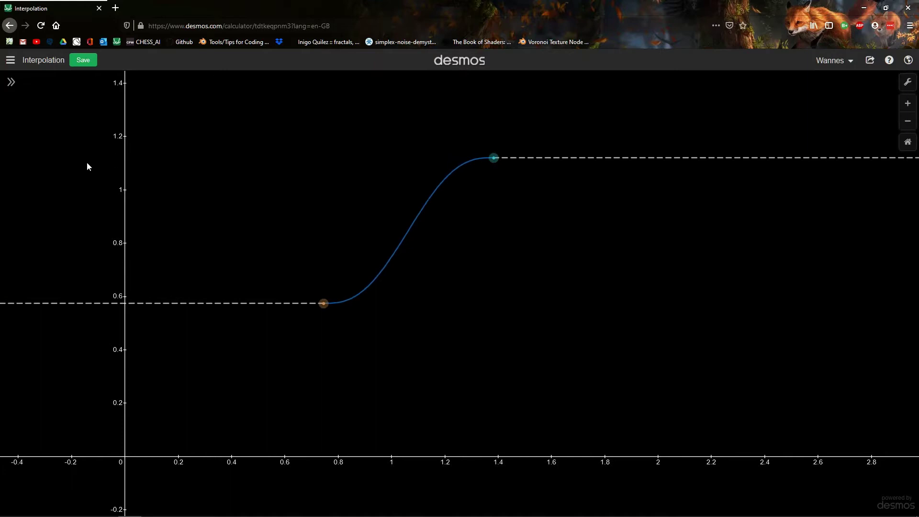
- Display the cubic and linear curves alongside the quintic curve for comparison
left_click(14, 86)
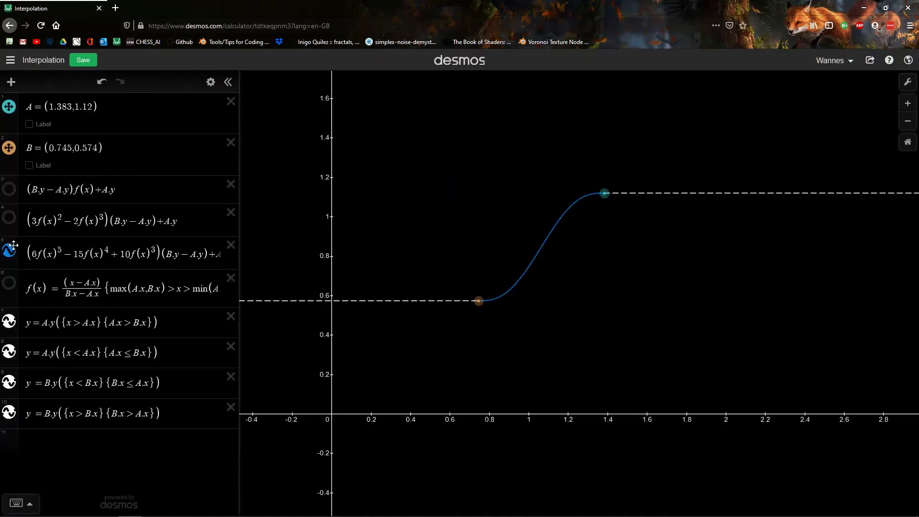
left_click(9, 219)
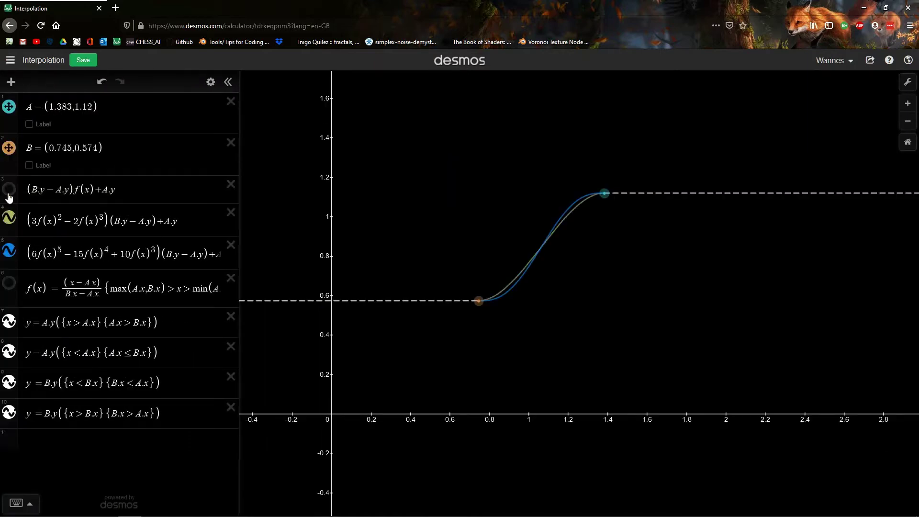
left_click(10, 189)
scroll(680, 271, "up", 3)
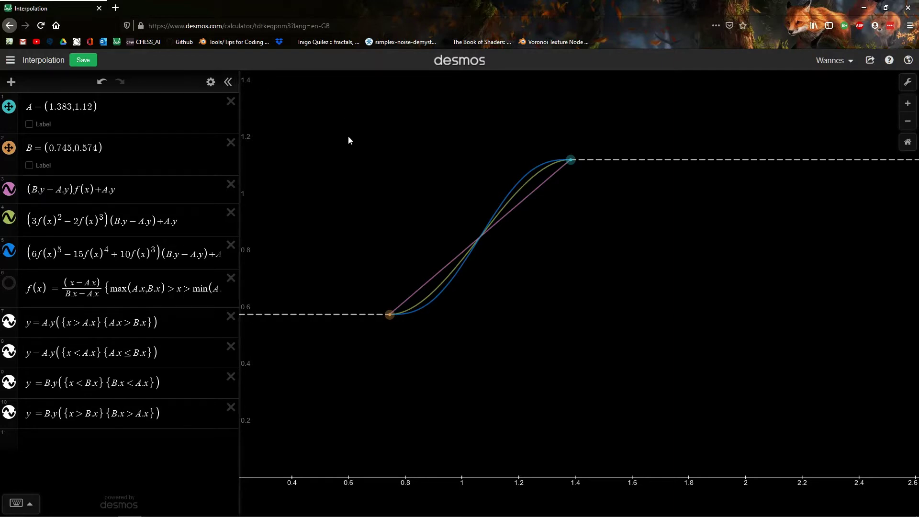
- Switch to Blender and examine the 1D material's nodes from Texture Coordinate and Separate XYZ through values A and B to Map Range
key("alt+Tab")
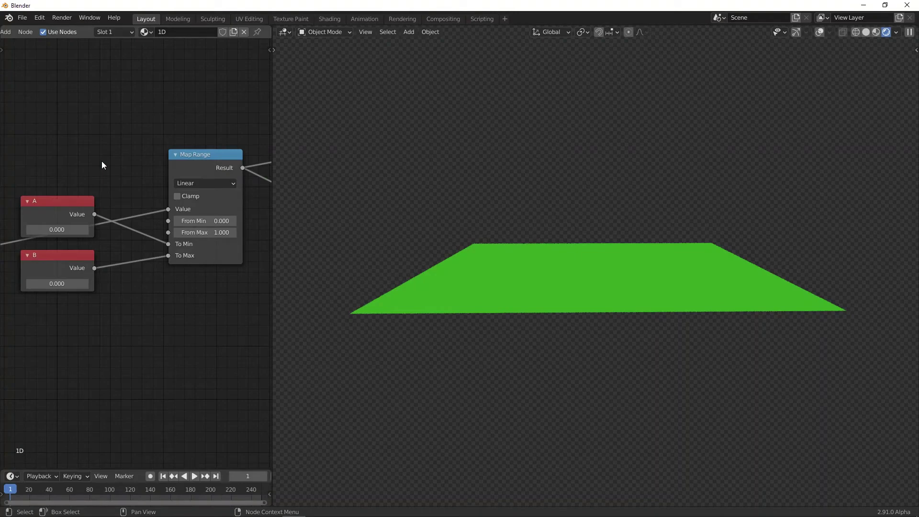
scroll(101, 161, "down", 1)
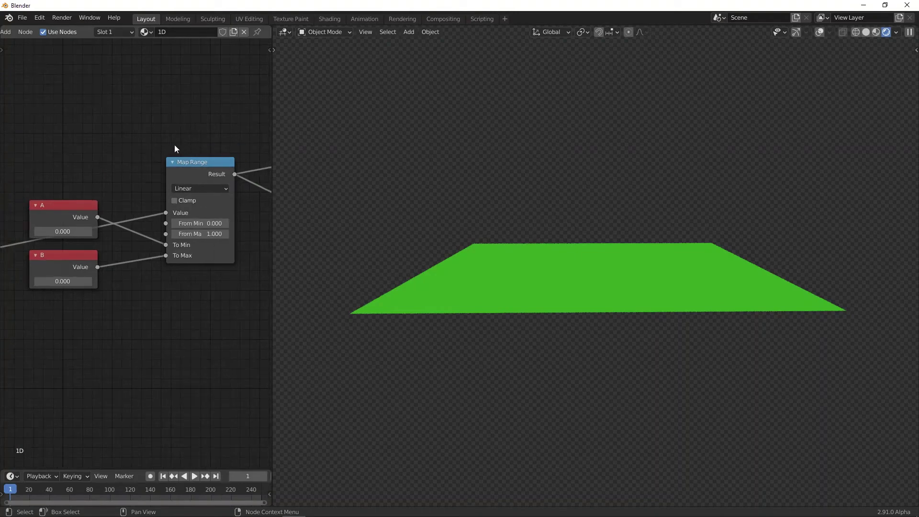
middle_click_drag(70, 159, 198, 126)
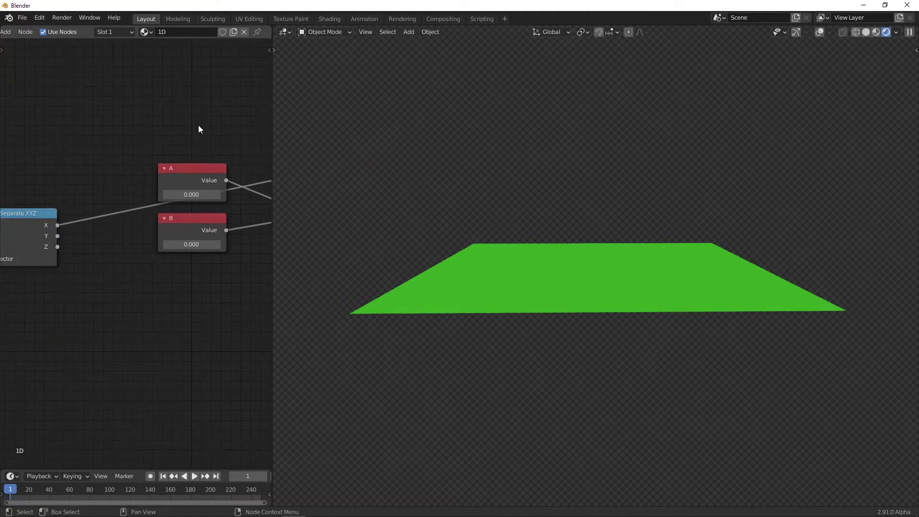
scroll(198, 126, "down", 3)
middle_click_drag(112, 168, 127, 172)
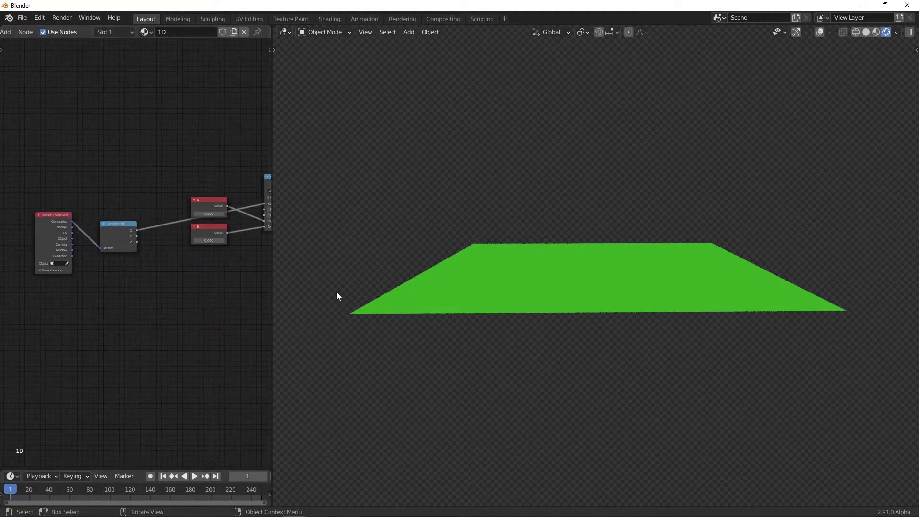
scroll(73, 217, "up", 1)
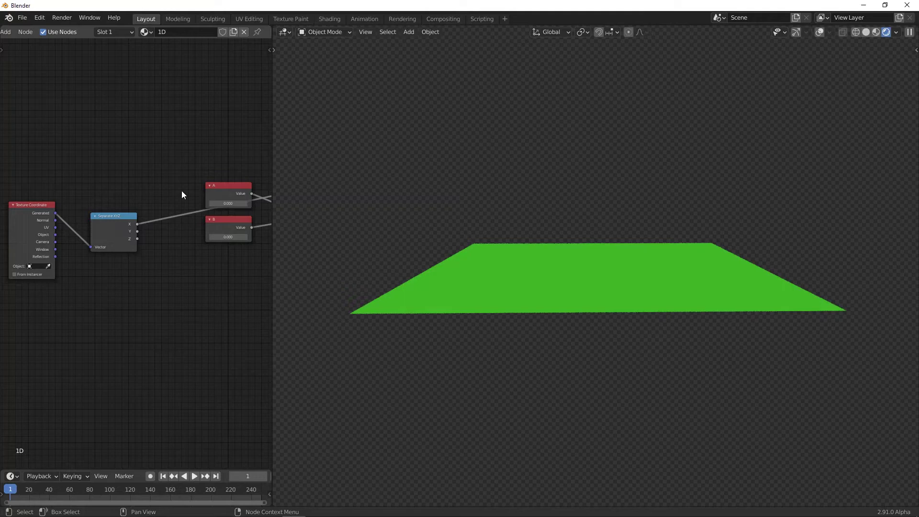
middle_click_drag(184, 195, 134, 211)
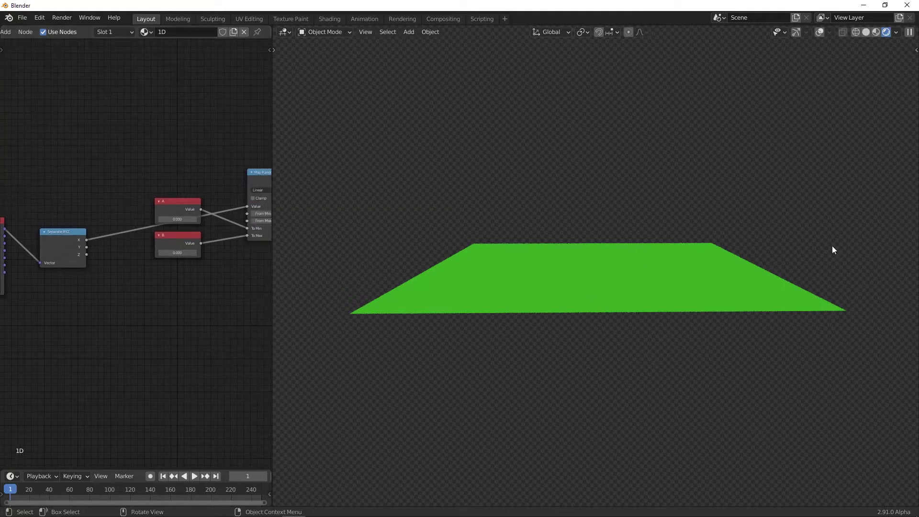
scroll(204, 164, "up", 1)
middle_click_drag(204, 165, 84, 178)
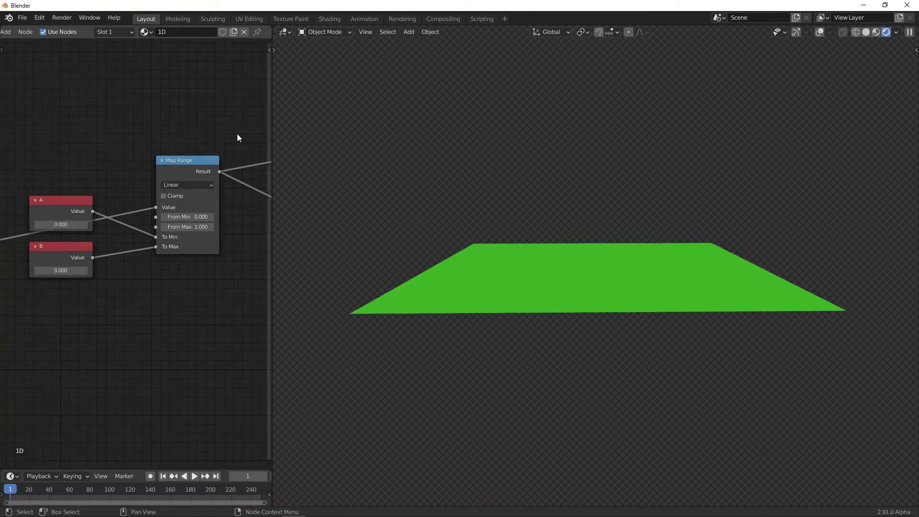
scroll(204, 132, "up", 1)
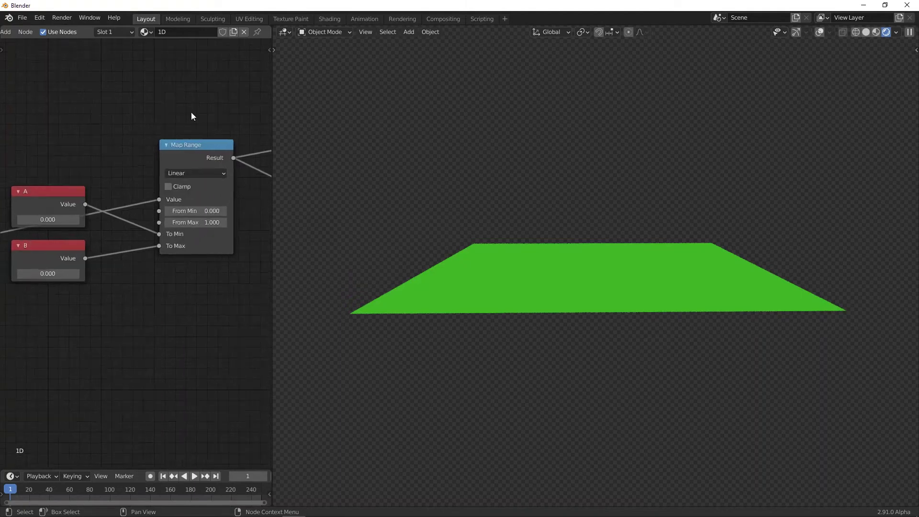
middle_click_drag(103, 102, 116, 104)
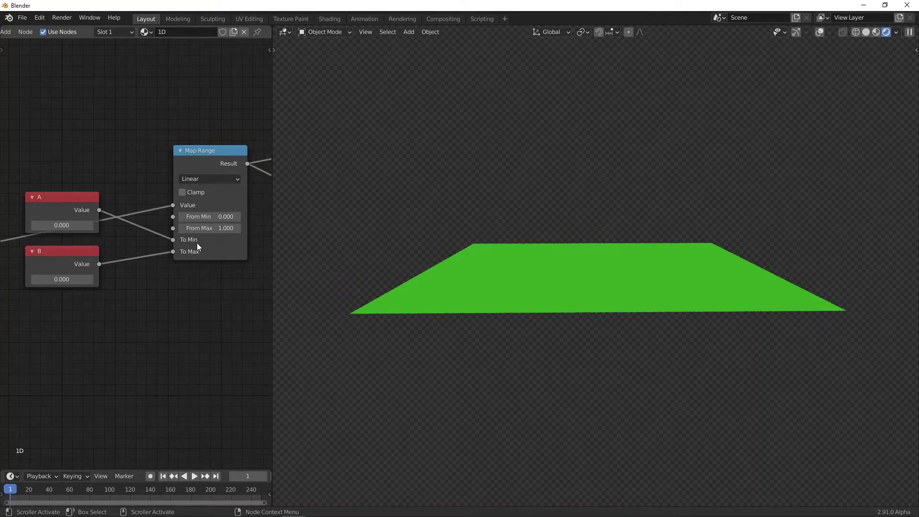
- Set value node A to -1 and value node B to 1
left_click_drag(90, 224, 69, 226)
left_click_drag(59, 278, 79, 279)
left_click(63, 231)
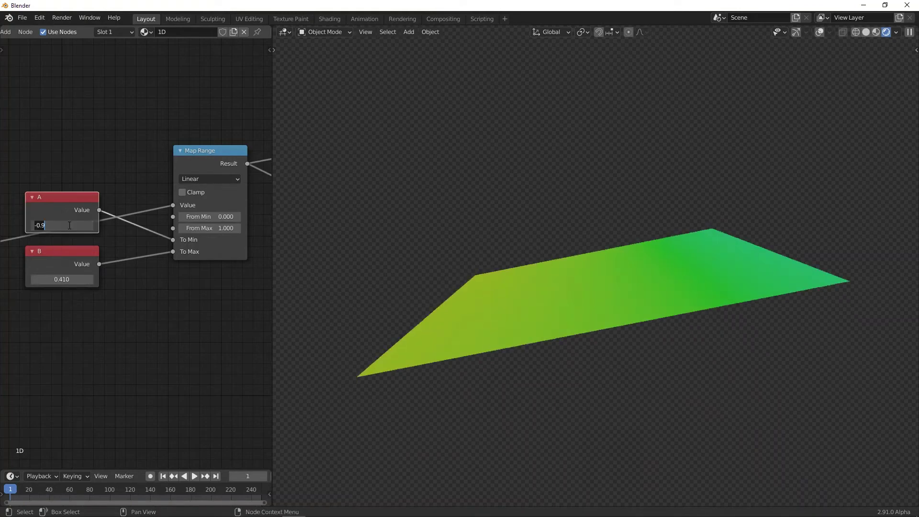
key("BackSpace")
key("BackSpace")
key("BackSpace")
type("1")
key("Return")
left_click(39, 279)
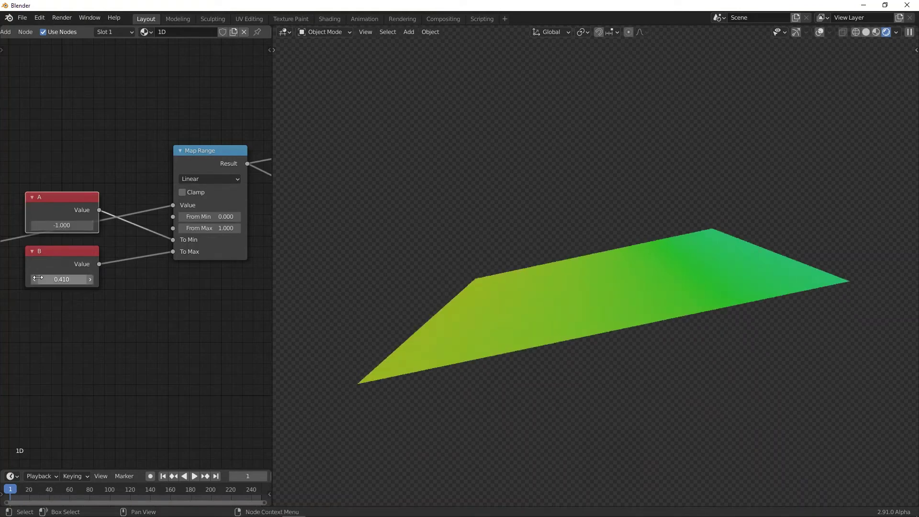
type("1")
key("Return")
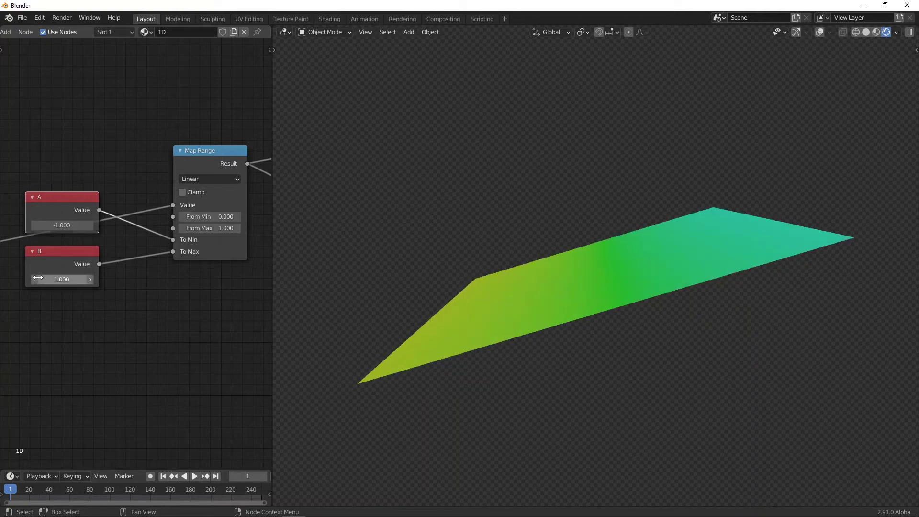
- Set the Map Range node's From Min to 0.2 and From Max to 0.8
left_click(211, 217)
type("0.2")
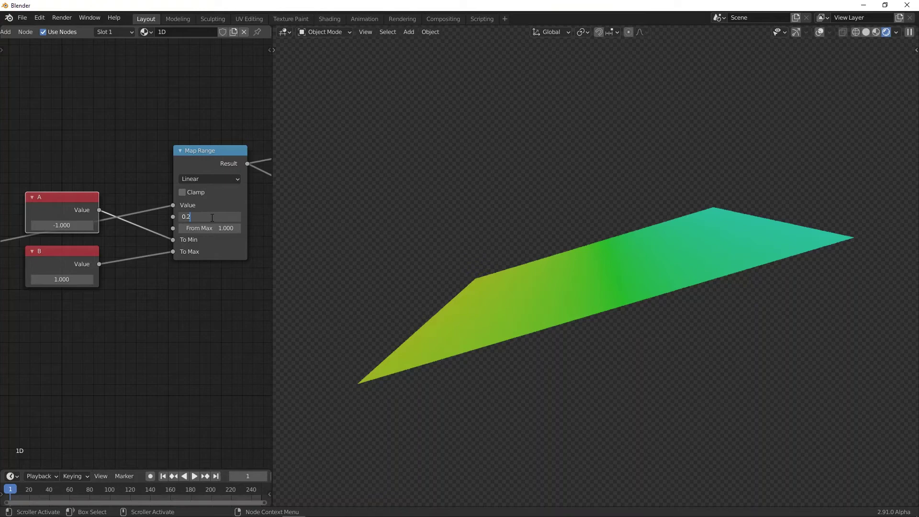
key("Return")
left_click(212, 227)
type("0.8")
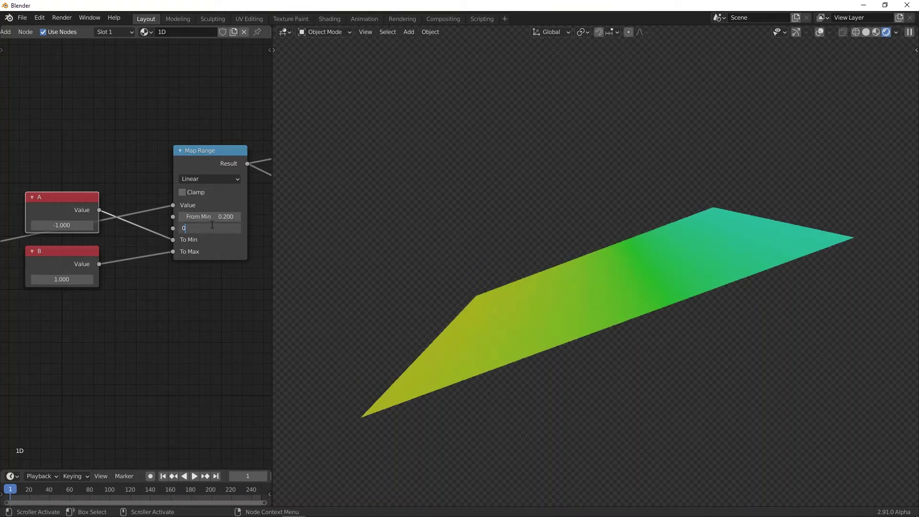
key("Return")
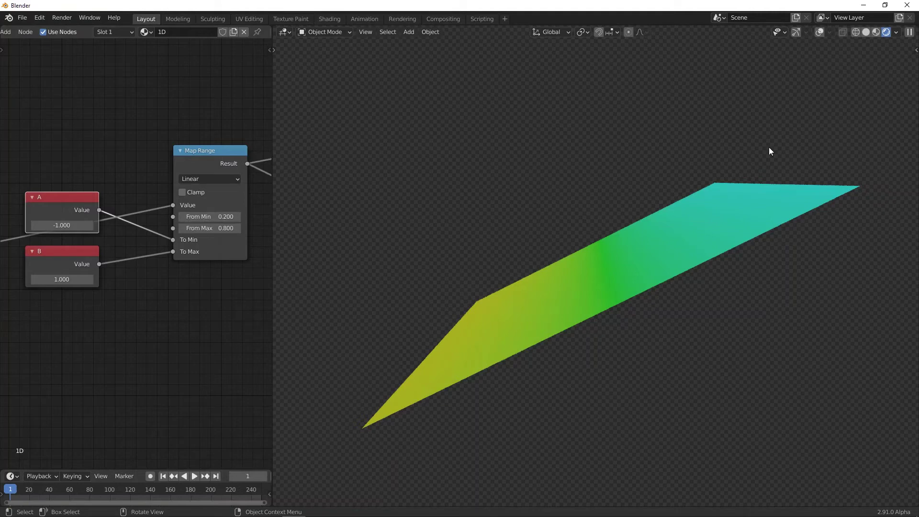
- Enable Clamp on the Map Range node, then nudge From Min to 0.23 and restore it to 0.2
left_click(186, 193)
scroll(710, 208, "down", 4)
scroll(702, 208, "up", 3)
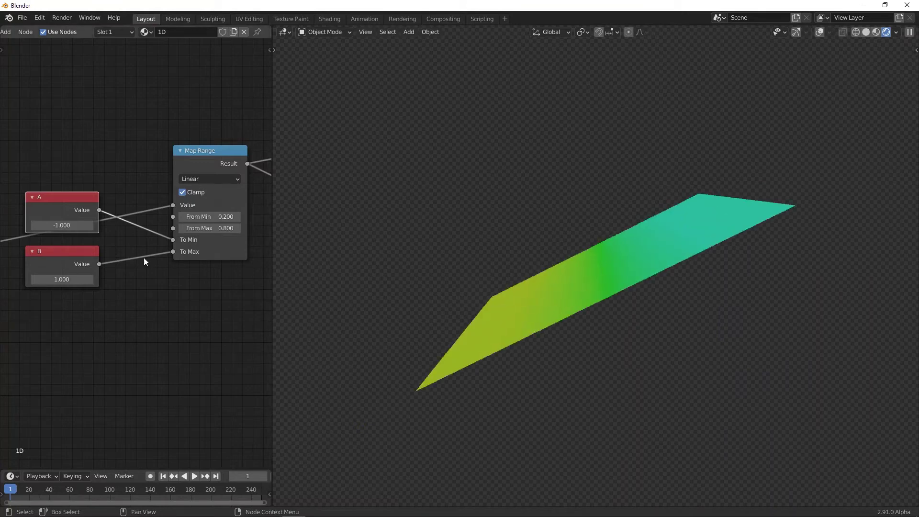
left_click_drag(211, 217, 224, 216, "shift")
left_click(228, 217)
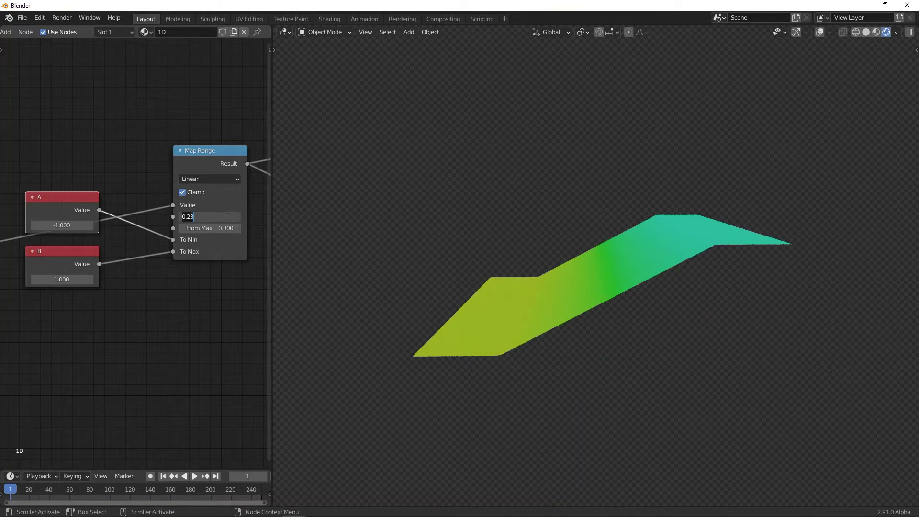
key("BackSpace")
key("Return")
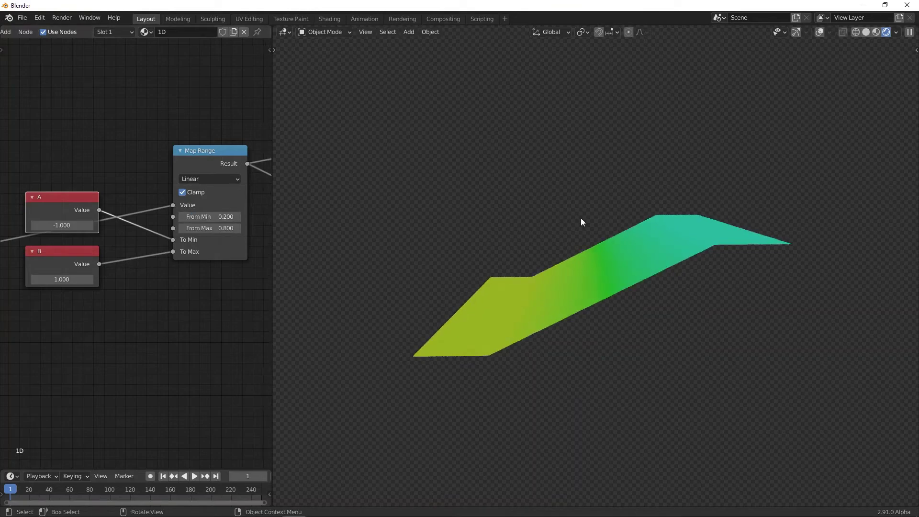
- Disable Clamp on the Map Range node, raise From Min to 0.3 and restore it to 0.2
scroll(777, 278, "up", 3)
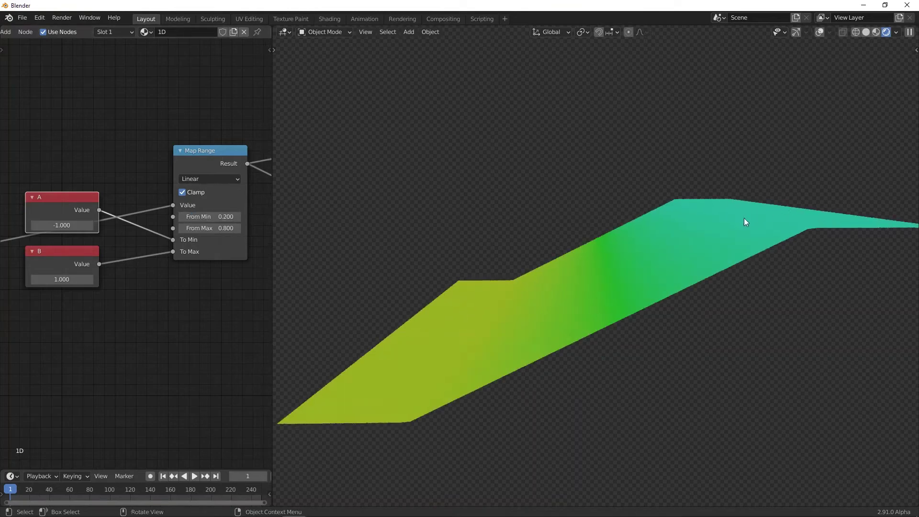
scroll(661, 268, "down", 2)
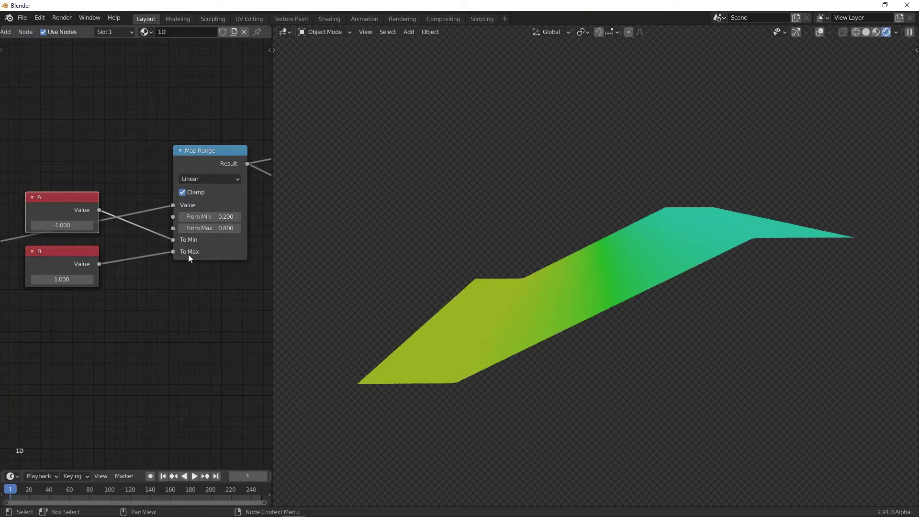
left_click(182, 191)
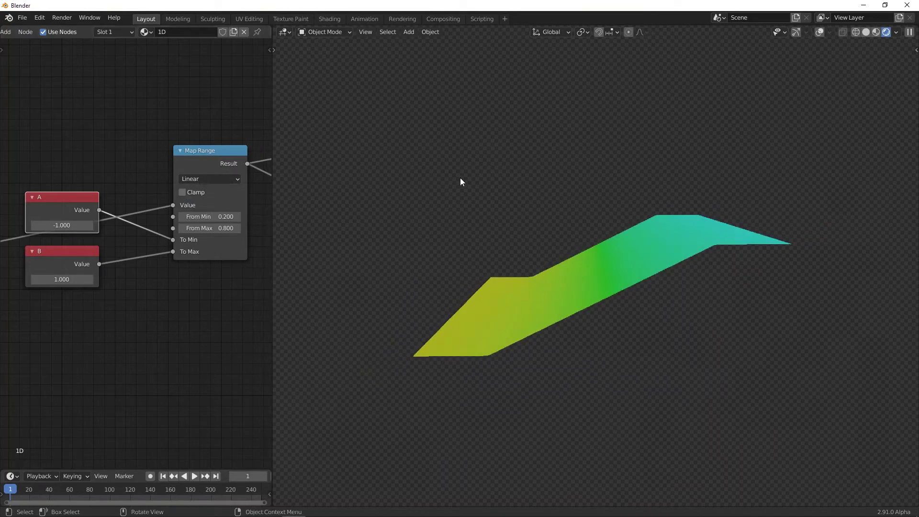
scroll(558, 219, "up", 3)
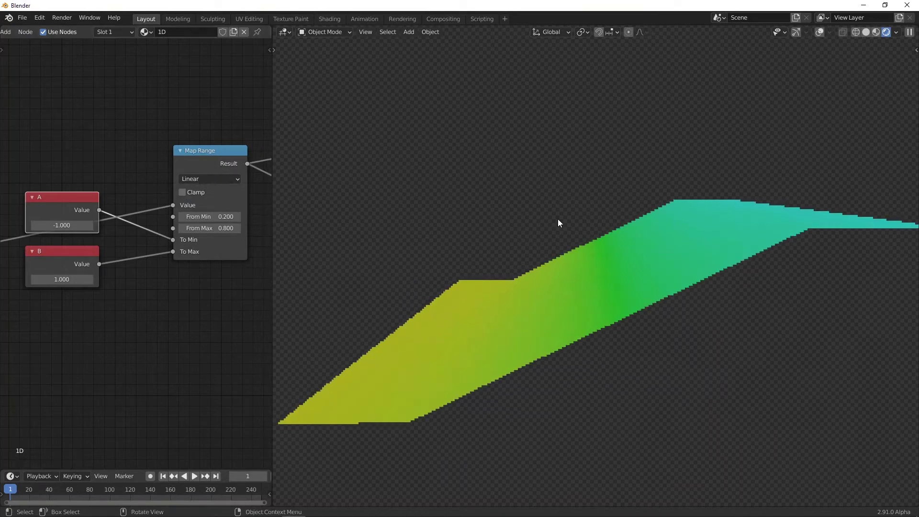
left_click(237, 216)
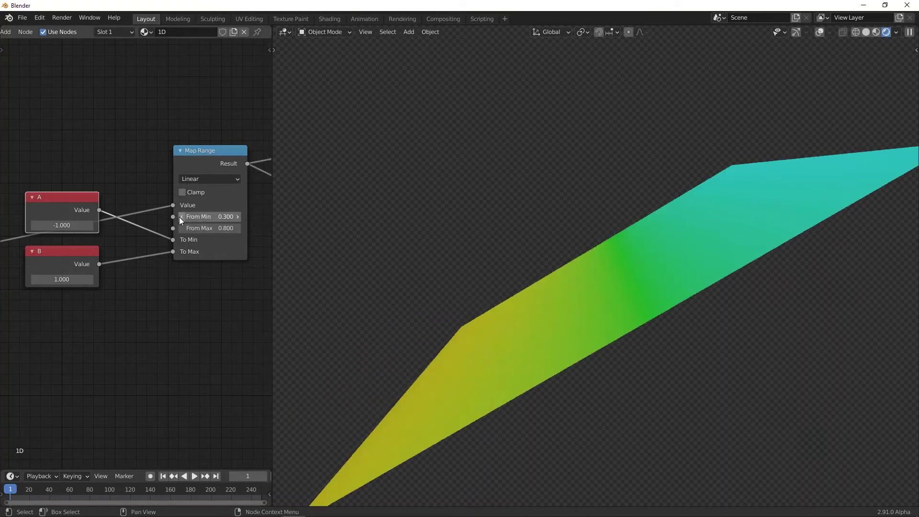
left_click(181, 217)
scroll(660, 282, "down", 4)
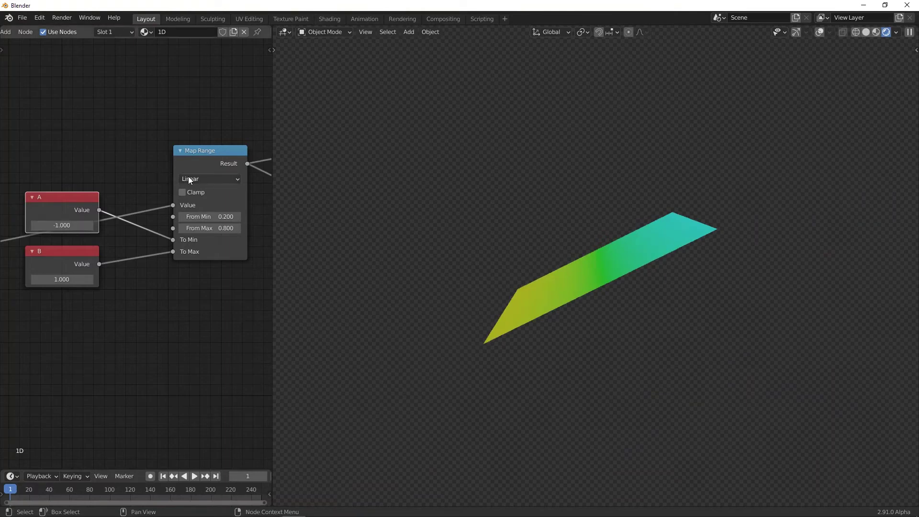
- Set the Map Range node's From Min to 0 and From Max to 1
left_click(218, 217)
type("0")
key("Tab")
type("1")
key("Return")
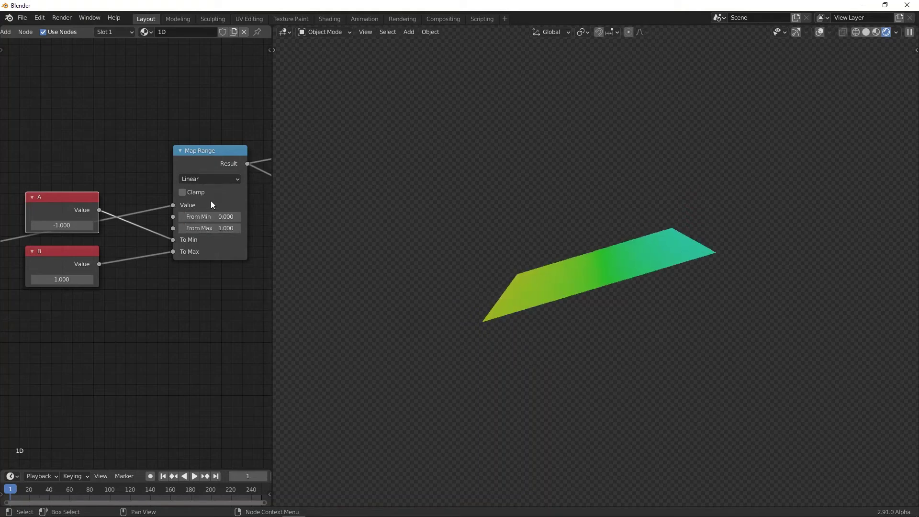
- Change the Map Range node's interpolation type from Linear to Smooth Step
left_click(214, 181)
left_click(209, 211)
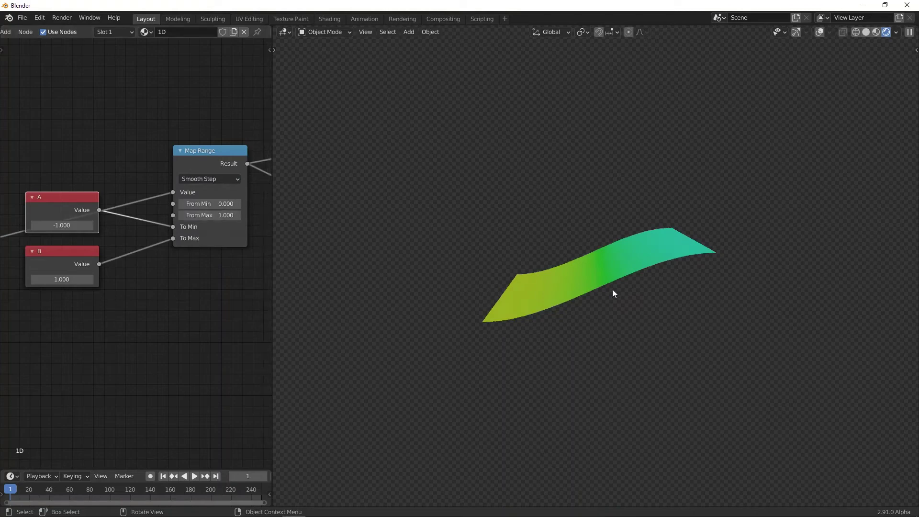
scroll(613, 289, "up", 3)
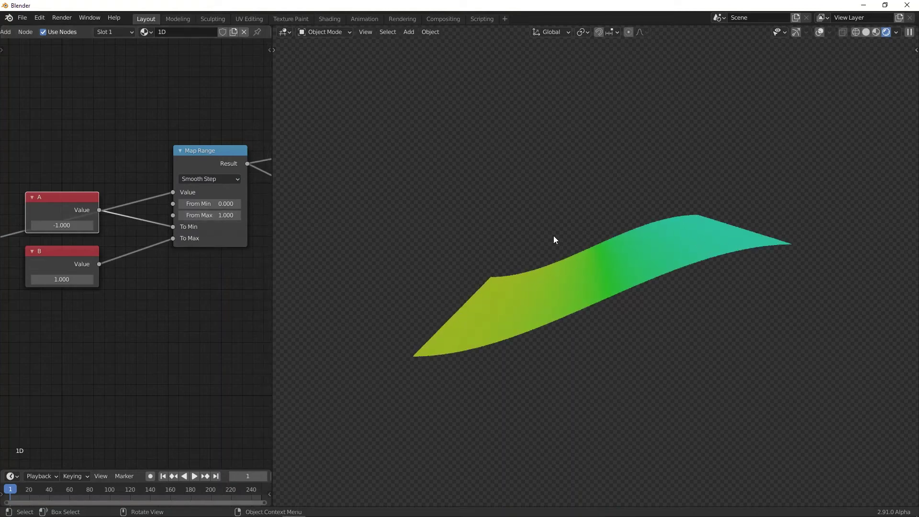
- Use Smoother Step interpolation on the Map Range node and narrow its input range to From Min 0.14 and From Max 0.7
left_click(205, 179)
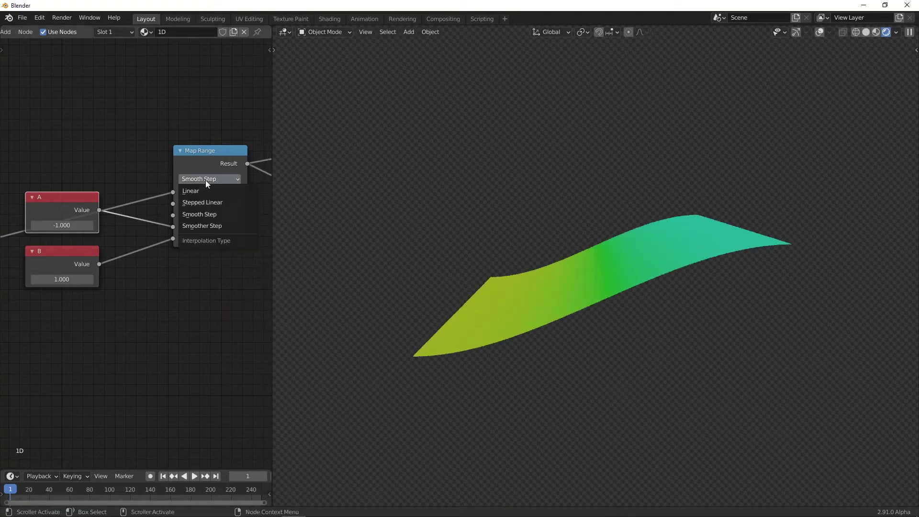
left_click(212, 226)
scroll(578, 259, "down", 3)
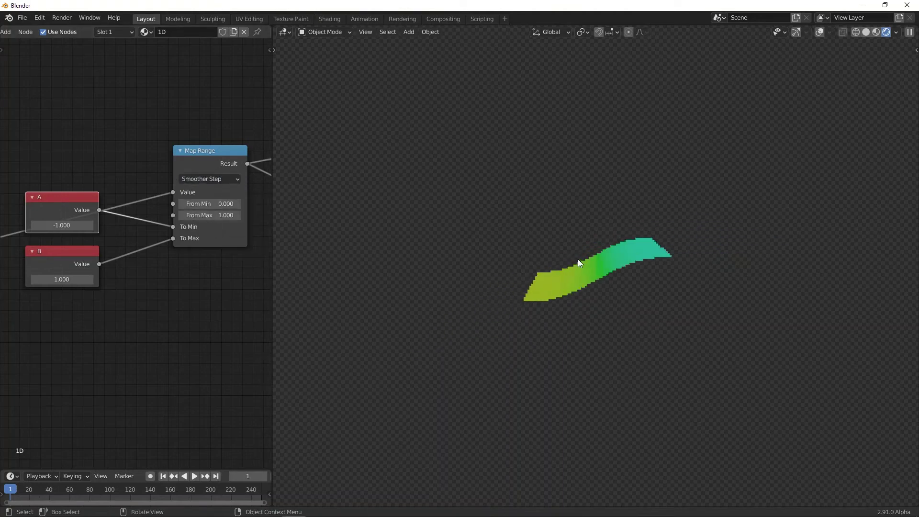
scroll(578, 259, "up", 5)
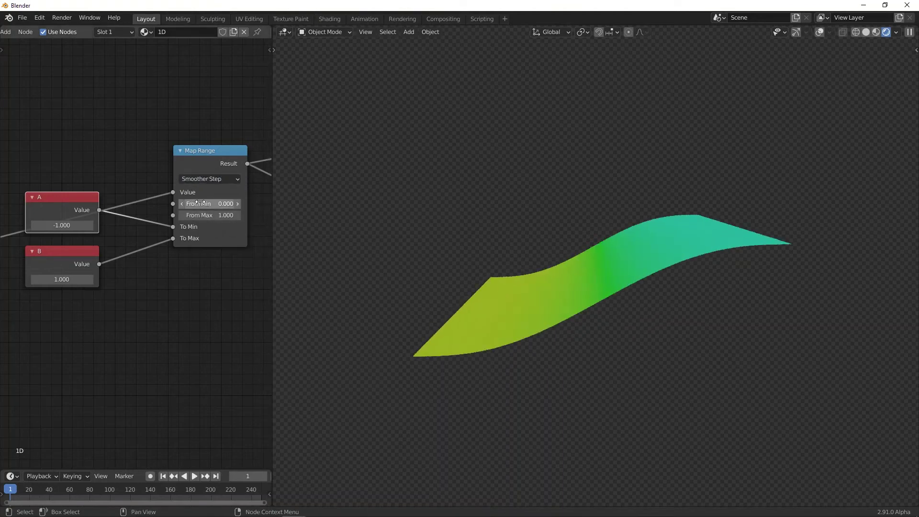
left_click_drag(210, 203, 194, 217)
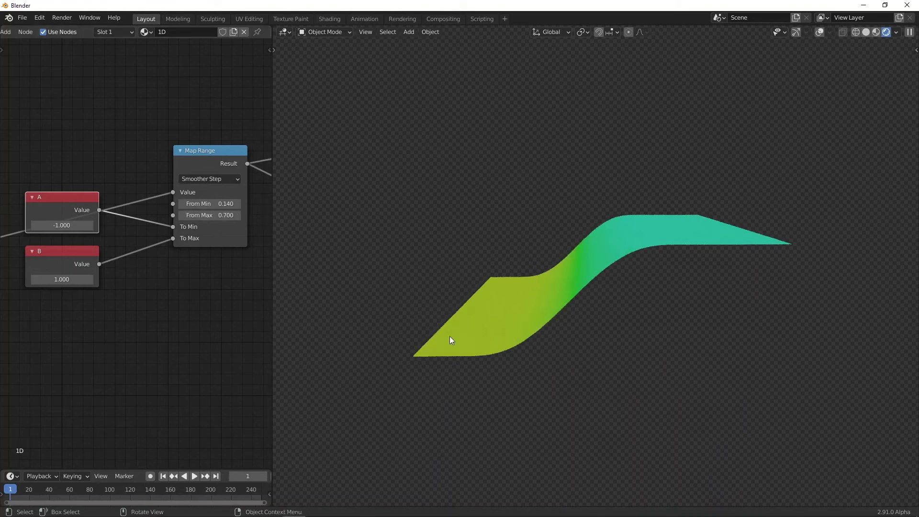
- Return the Map Range node to Linear interpolation with Clamp enabled and inspect the plane's sharp bends
left_click(214, 180)
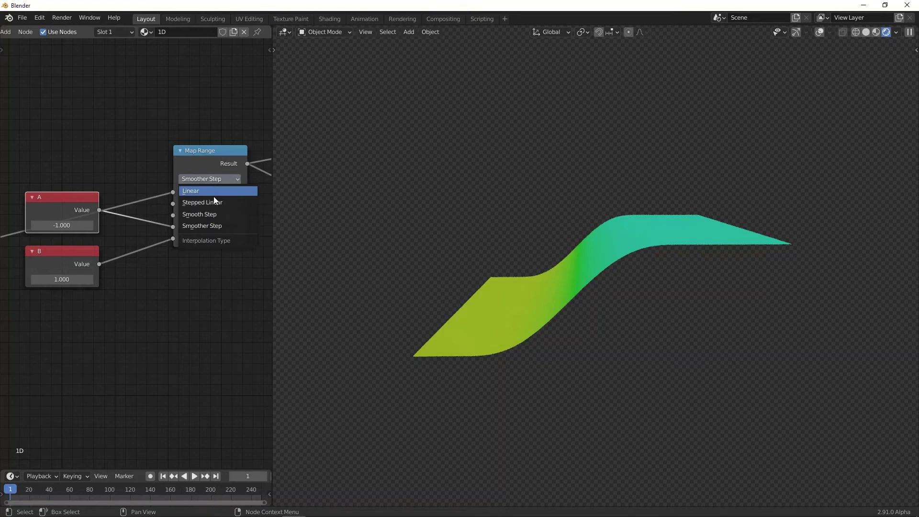
left_click(213, 196)
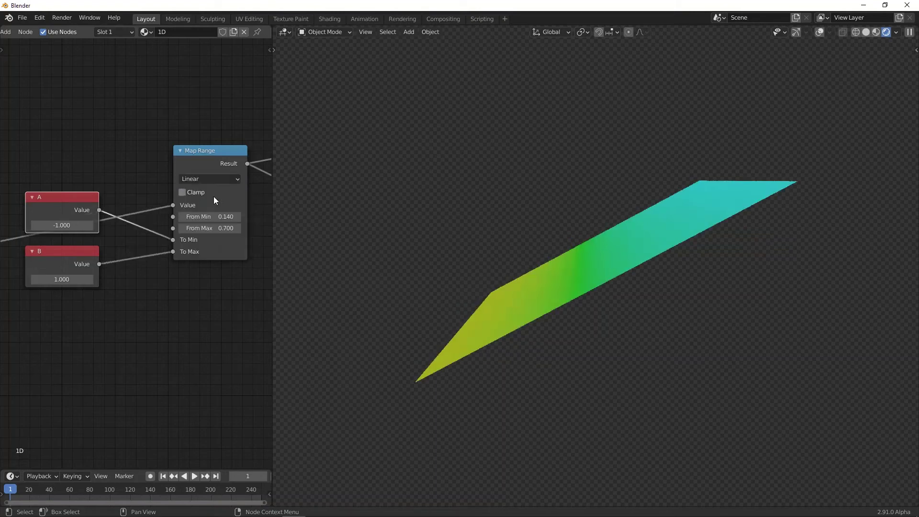
left_click(178, 192)
left_click(181, 192)
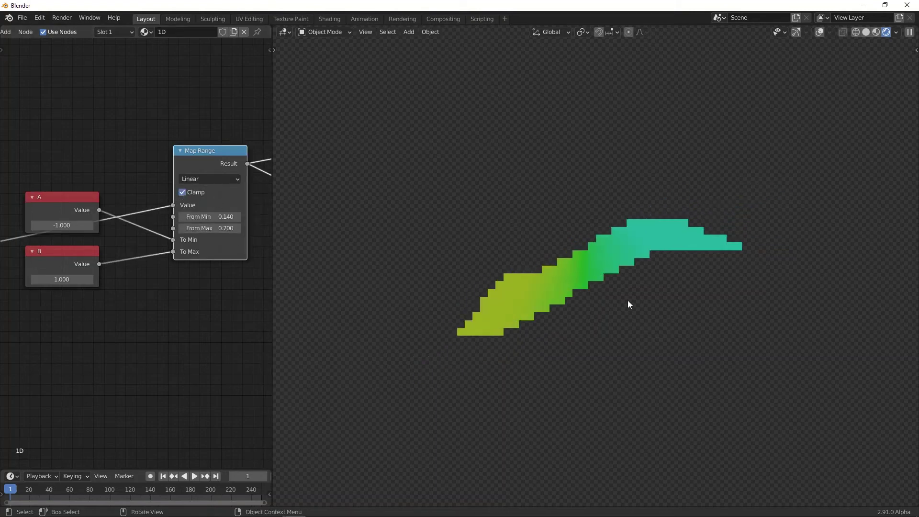
middle_click_drag(460, 363, 495, 306)
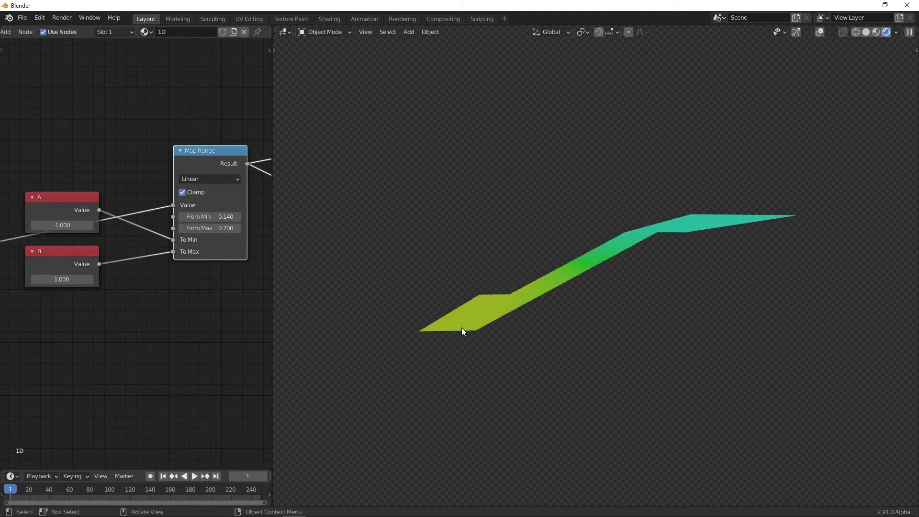
middle_click_drag(659, 240, 652, 266)
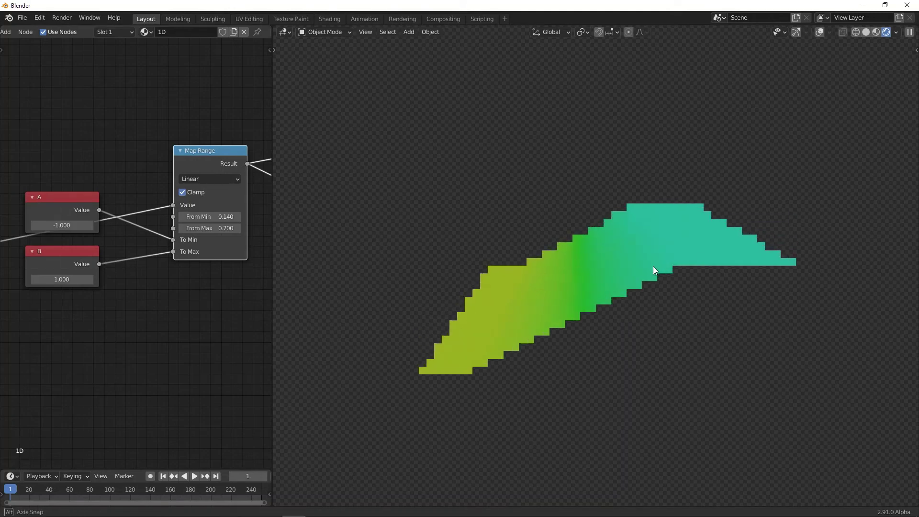
- Switch the Map Range node to Smooth Step and inspect the rounded transitions on the plane
left_click(210, 178)
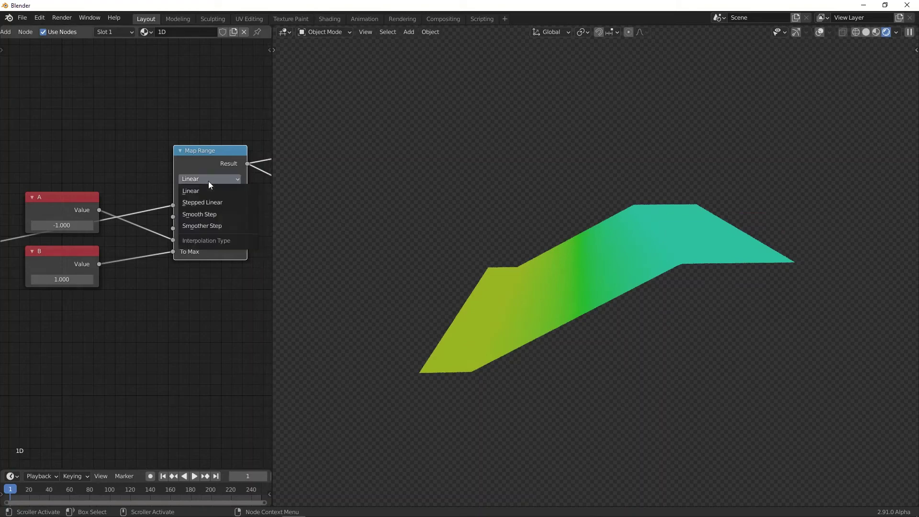
left_click(212, 214)
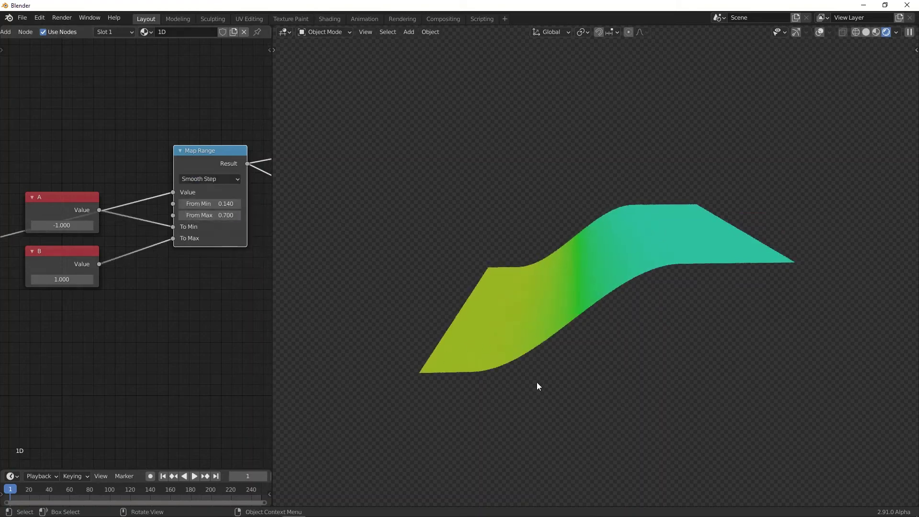
middle_click_drag(536, 385, 512, 387)
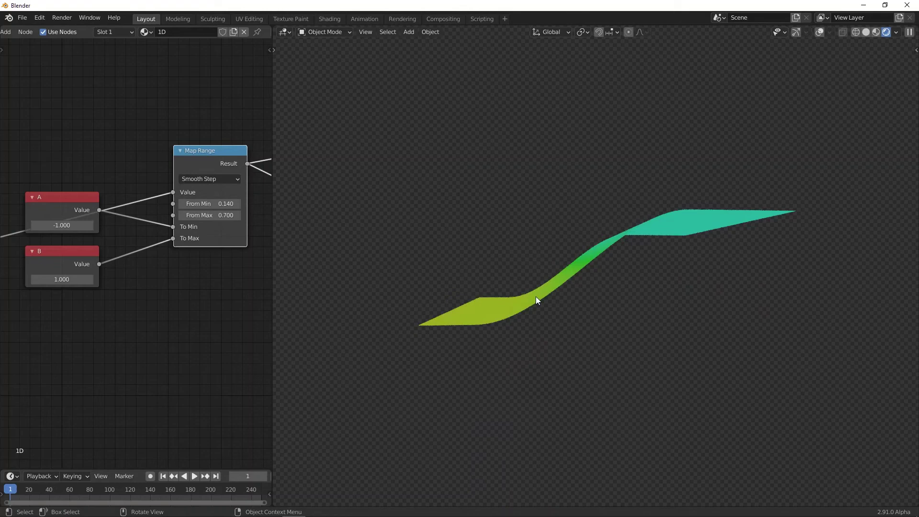
middle_click_drag(653, 313, 732, 213)
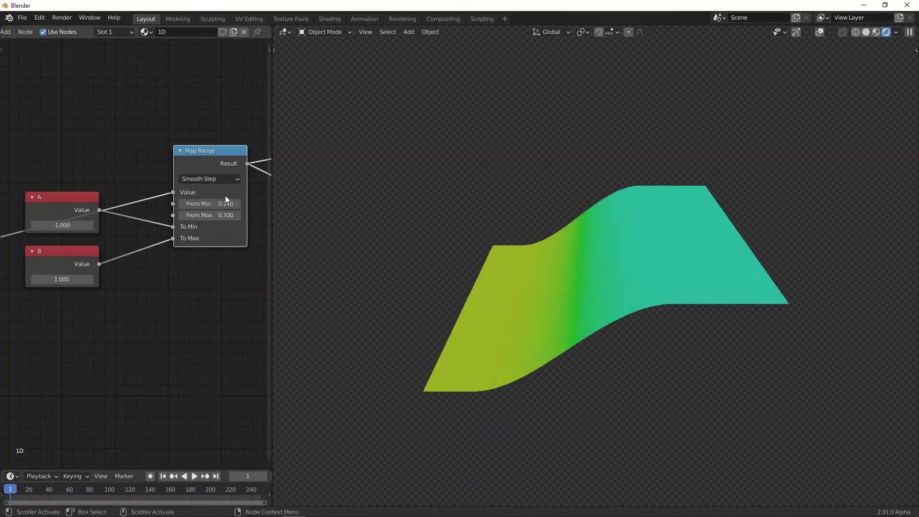
- Set the Map Range node's interpolation type to Smoother Step
left_click(202, 179)
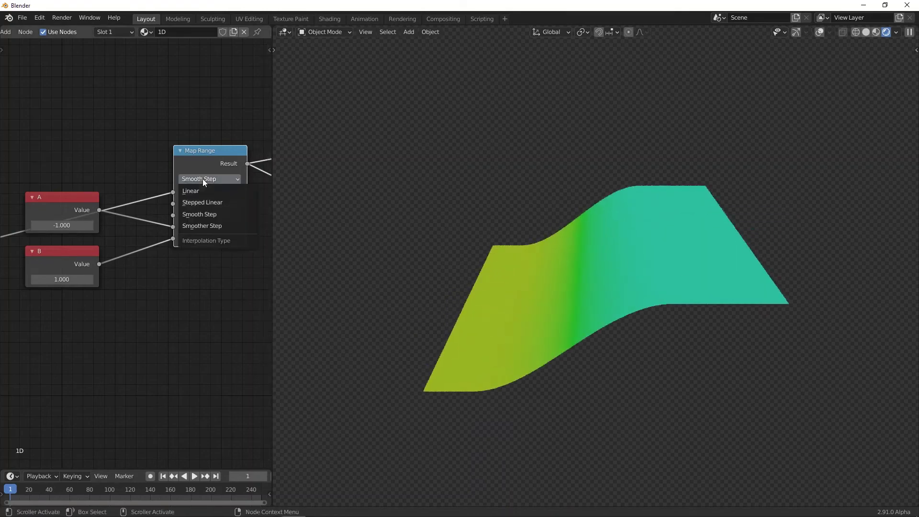
left_click(210, 224)
middle_click_drag(641, 339, 652, 340)
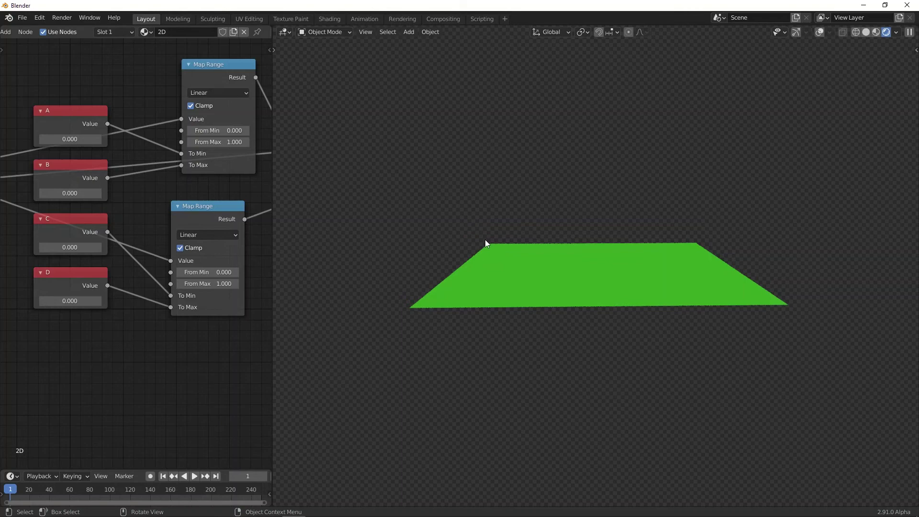
- Examine the 2D material's node chain from Separate XYZ through values A to D and two Map Range nodes to the final Map Range
scroll(109, 349, "down", 2)
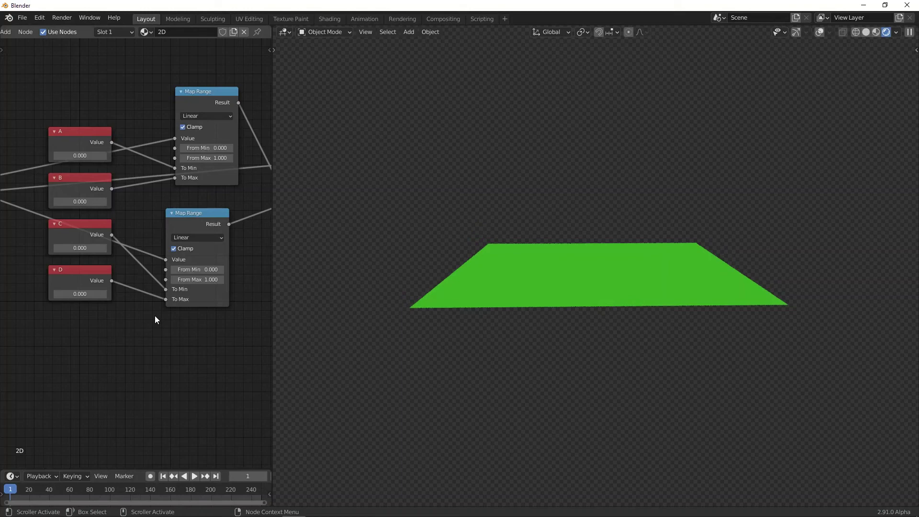
scroll(167, 340, "up", 1)
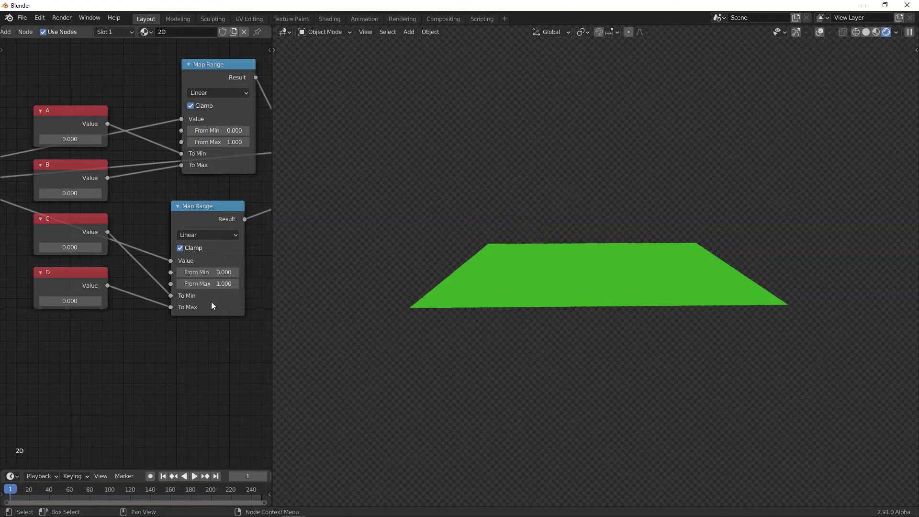
scroll(107, 358, "down", 2)
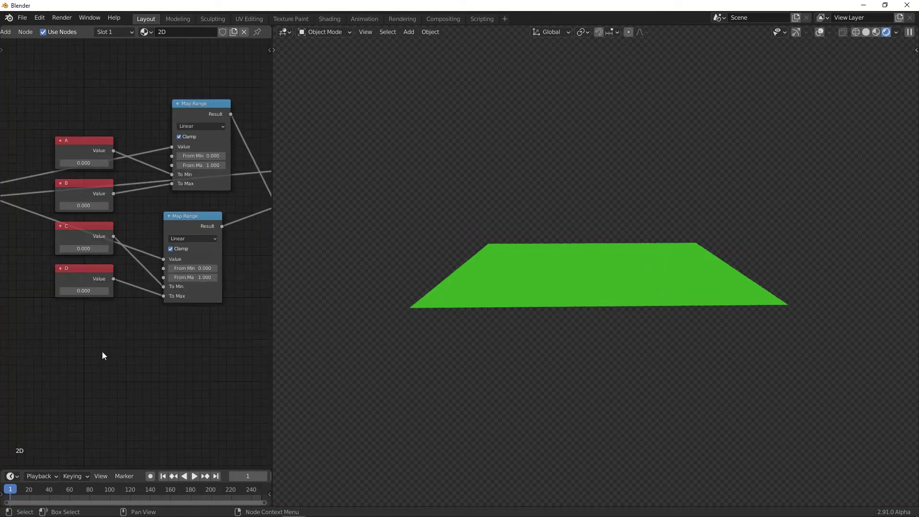
middle_click_drag(62, 350, 27, 346)
middle_click_drag(166, 239, 79, 237)
middle_click_drag(106, 268, 27, 260)
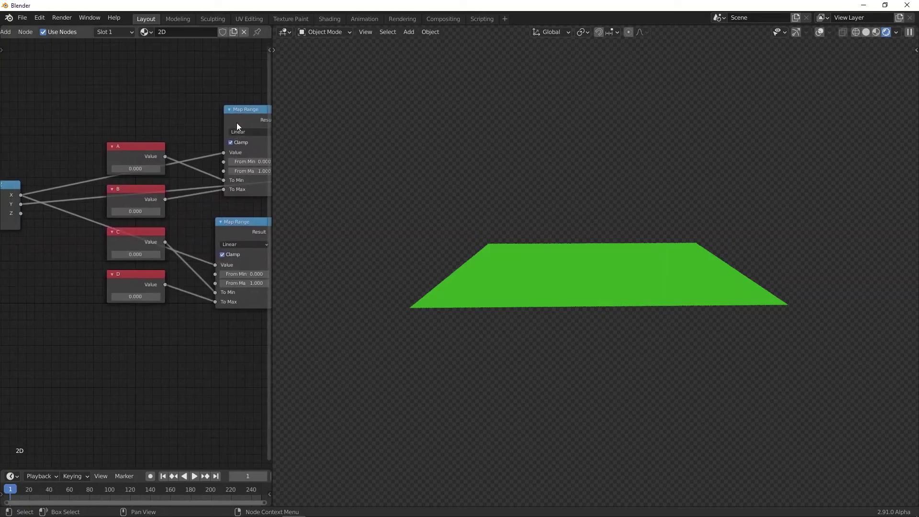
middle_click_drag(215, 112, 77, 124)
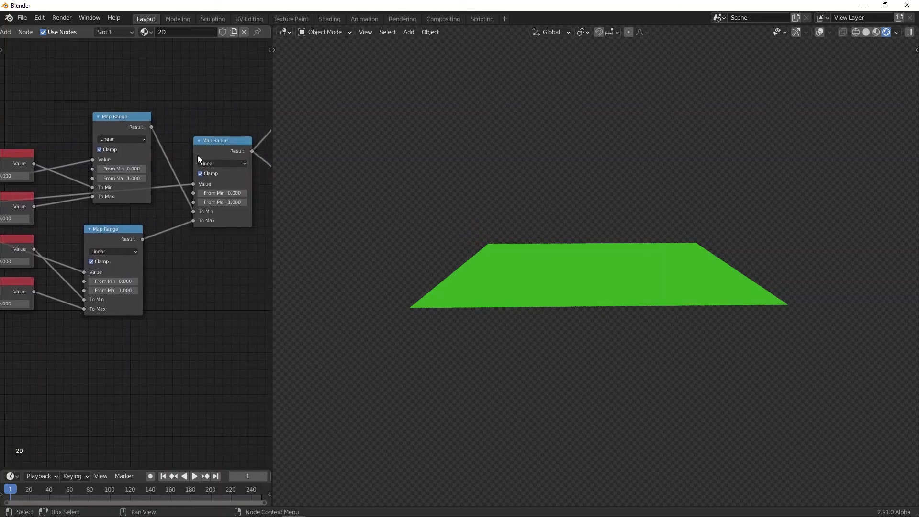
middle_click_drag(36, 99, 177, 109)
middle_click_drag(67, 254, 255, 248)
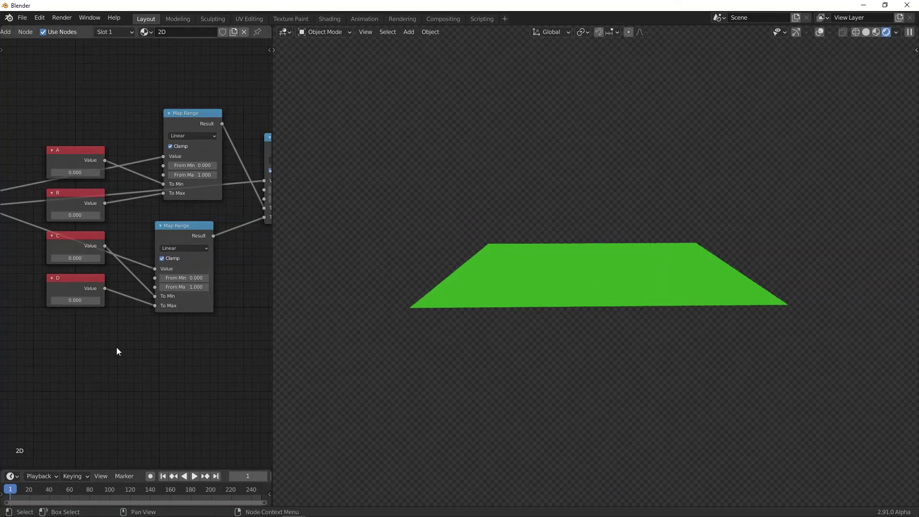
- Set value node A to -0.89 and value node B to 1.31, and inspect the plane's corners from several angles
scroll(77, 357, "up", 1)
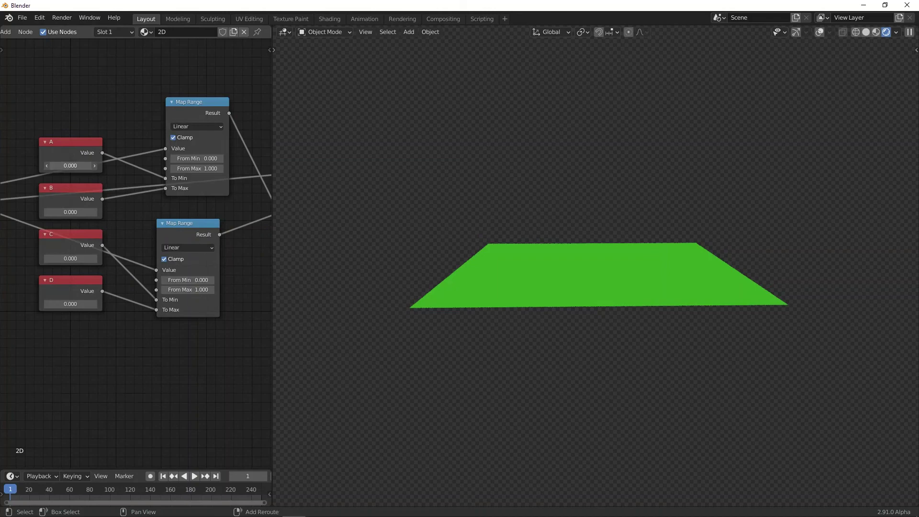
left_click_drag(70, 165, 41, 165)
left_click_drag(70, 210, 114, 210)
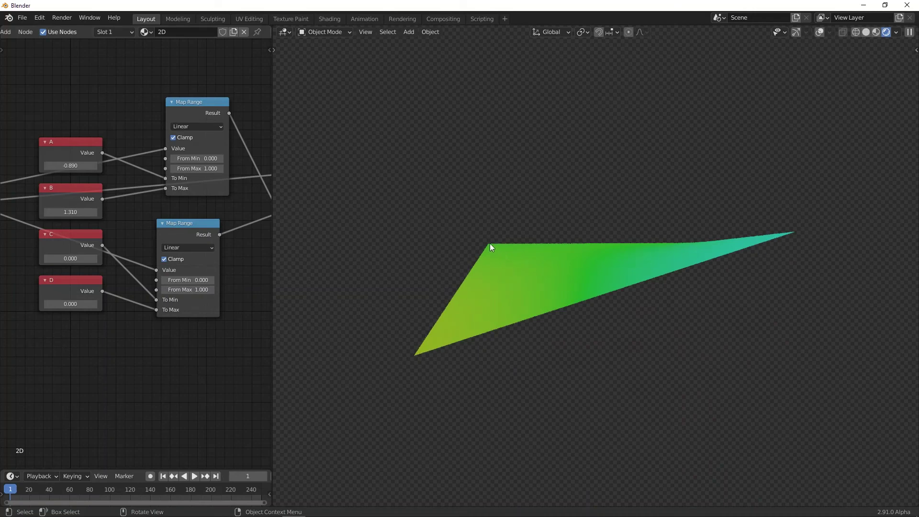
middle_click_drag(503, 301, 572, 220)
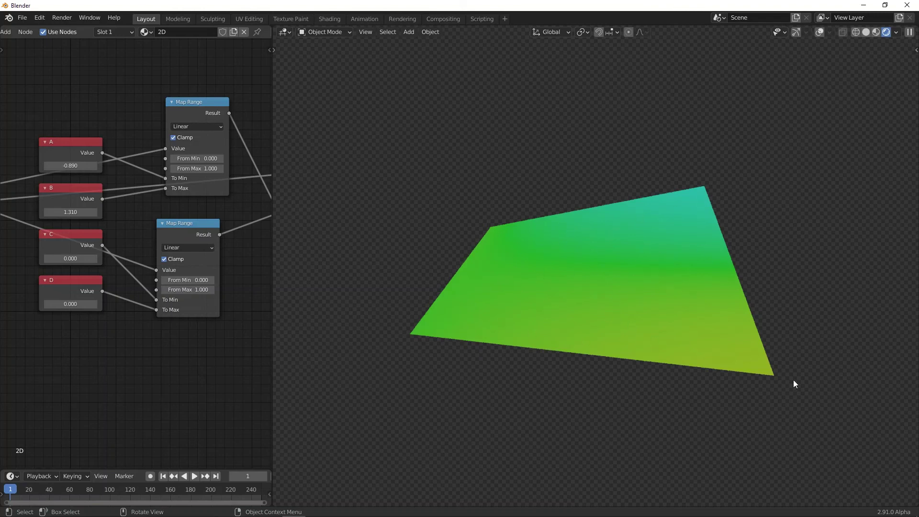
middle_click_drag(797, 355, 715, 377)
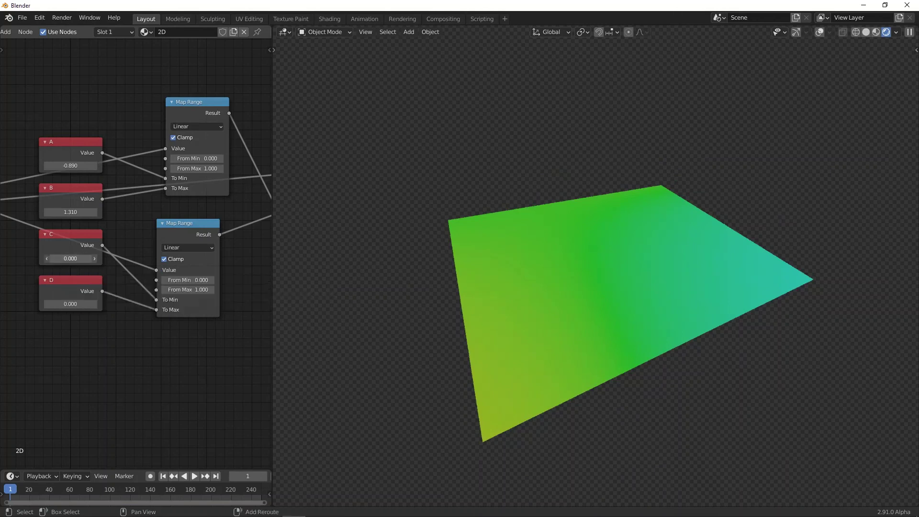
- Set value node C to 0.46 and value node D to -2.11
left_click_drag(79, 259, 110, 259)
mouse_move(69, 304)
left_mouse_down()
mouse_move(139, 303)
mouse_move(63, 307)
left_mouse_up()
middle_click_drag(670, 338, 708, 311)
- Set all three Map Range nodes of the 2D material to Smooth Step interpolation
middle_click_drag(213, 199, 152, 219)
left_click(127, 148)
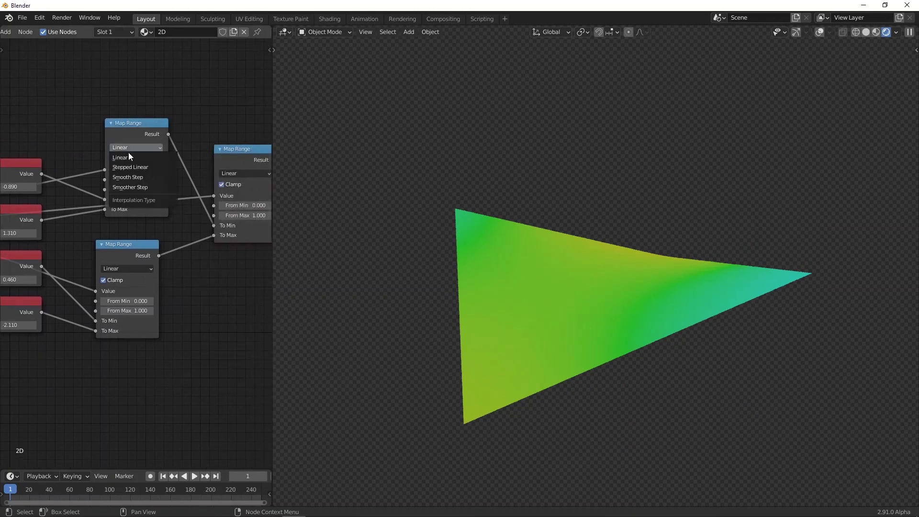
left_click(140, 179)
left_click(129, 268)
left_click(131, 297)
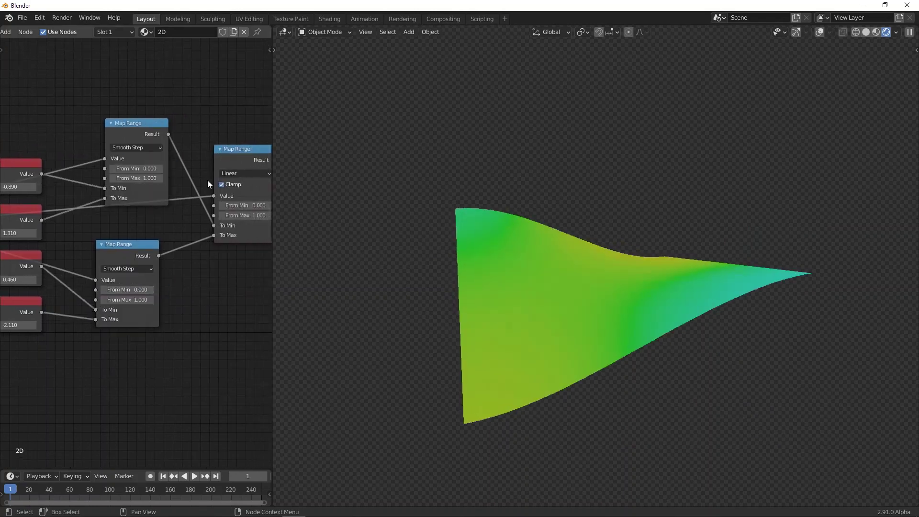
left_click(230, 173)
left_click(237, 202)
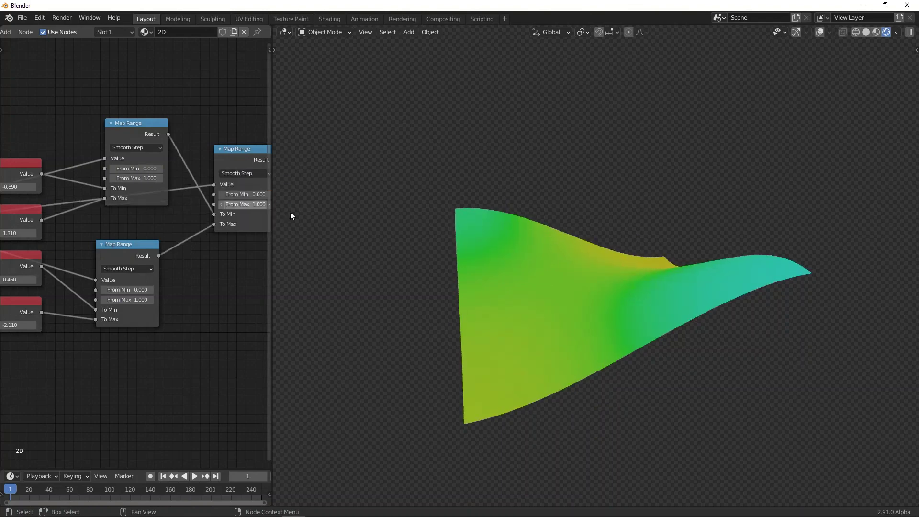
middle_click_drag(588, 304, 498, 300)
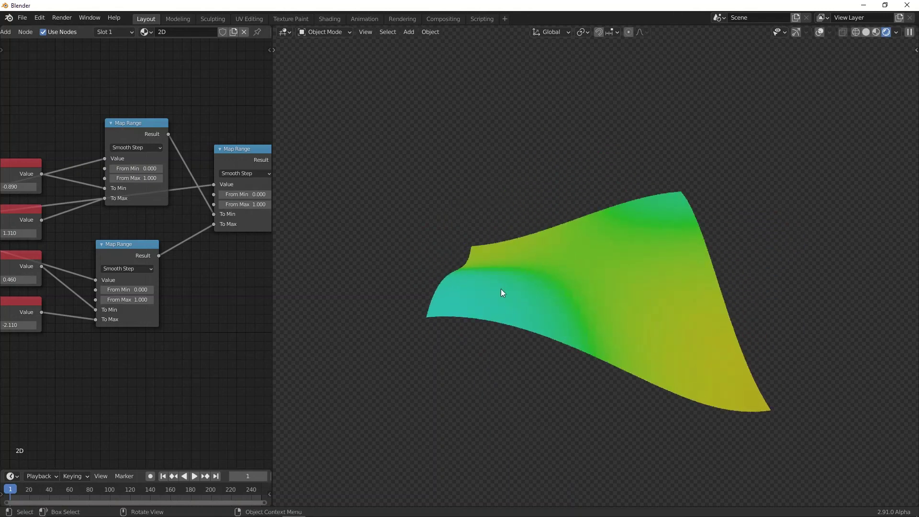
- Switch the interpolation type of all three Map Range nodes to Smoother Step
left_click(131, 147)
left_click(139, 187)
left_click(124, 268)
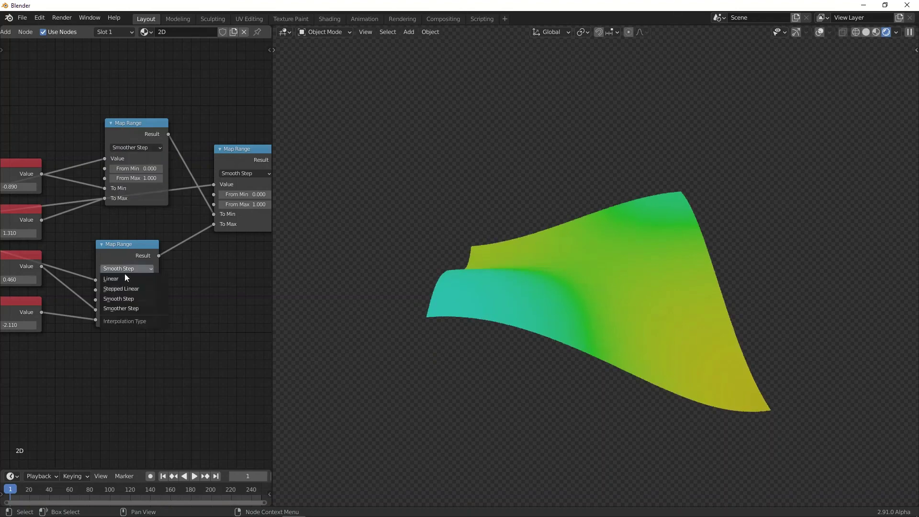
left_click(125, 309)
left_click(240, 172)
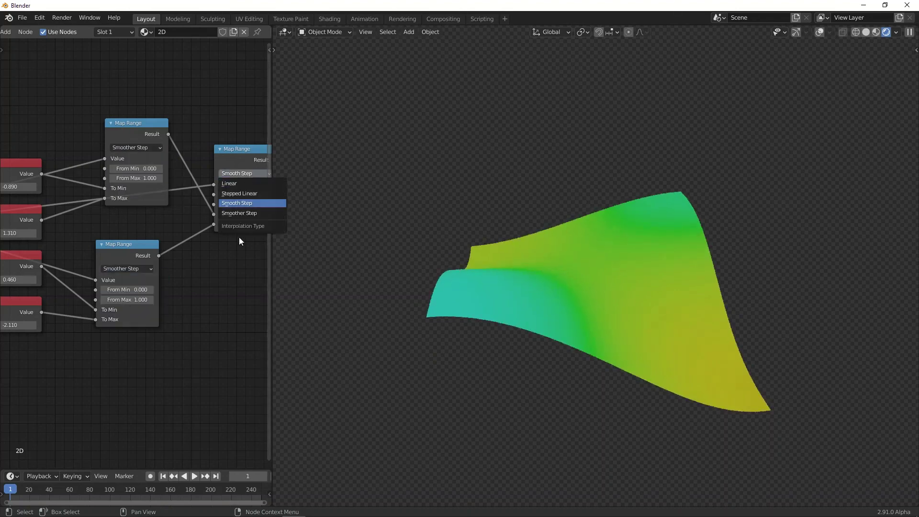
left_click(239, 213)
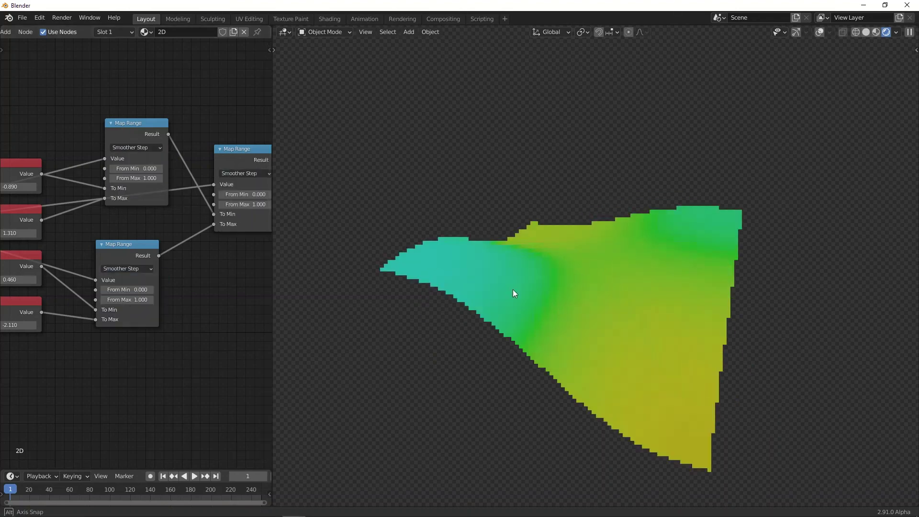
- Set value node A to -1.44, B to 1.62, C to 0.3 and D to -3.26
middle_click_drag(143, 379, 66, 355)
left_click_drag(179, 147, 152, 146)
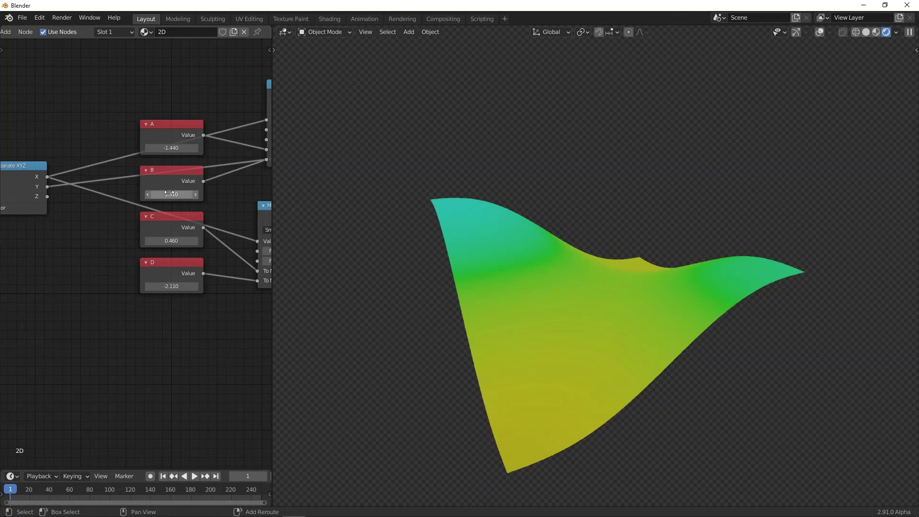
left_click_drag(170, 192, 182, 192)
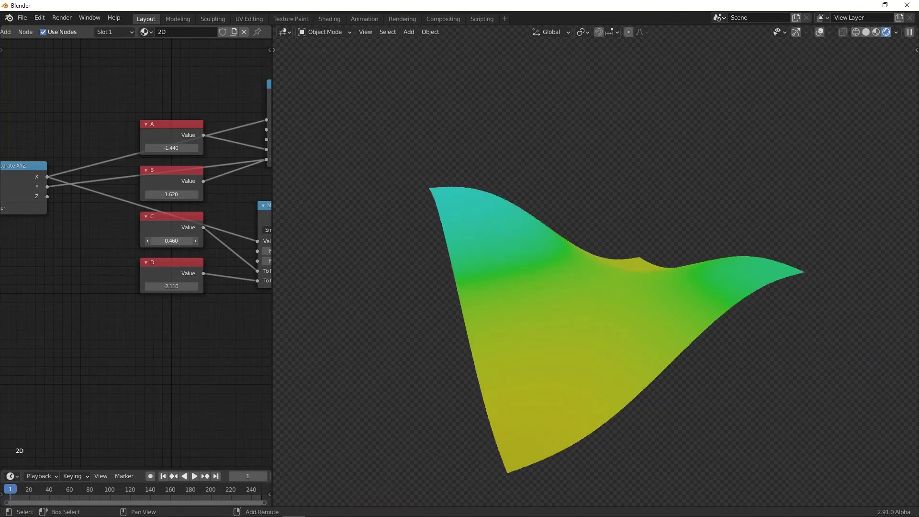
left_click_drag(170, 240, 156, 240)
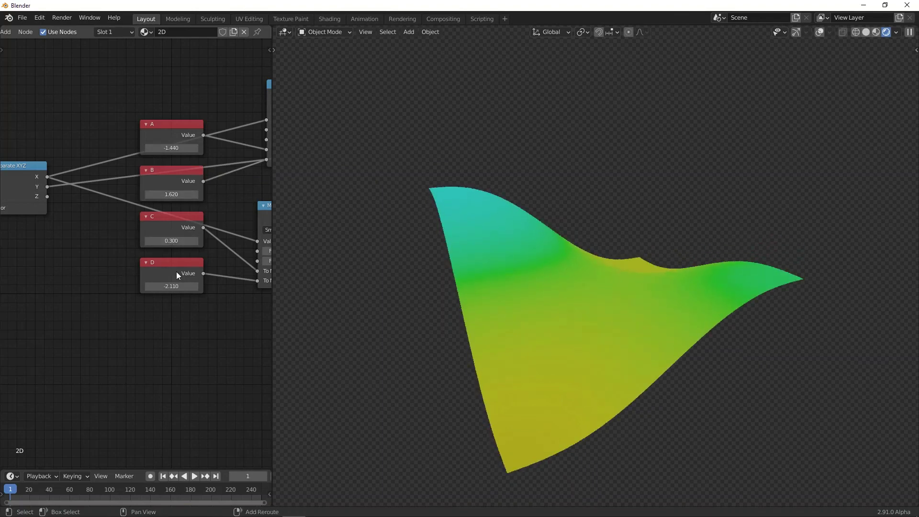
left_click_drag(170, 286, 183, 286)
mouse_move(562, 326)
middle_mouse_down()
mouse_move(499, 333)
mouse_move(559, 317)
middle_mouse_up()
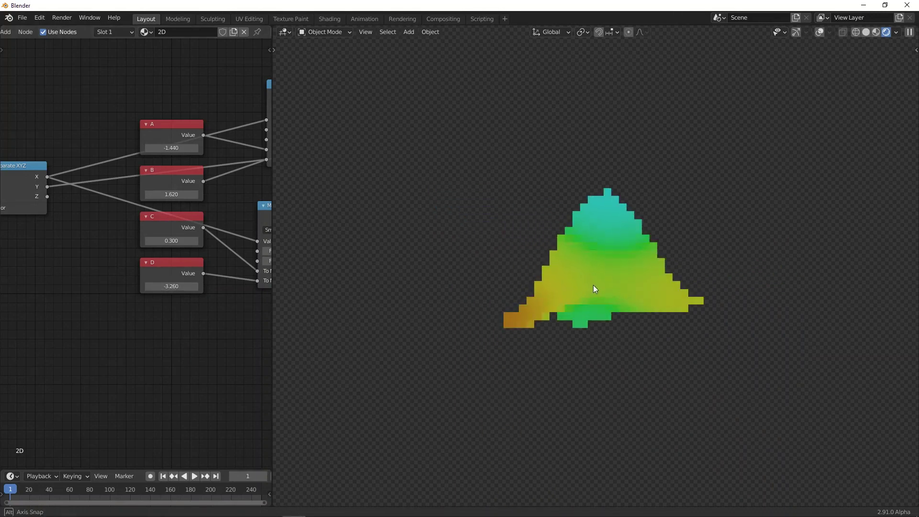